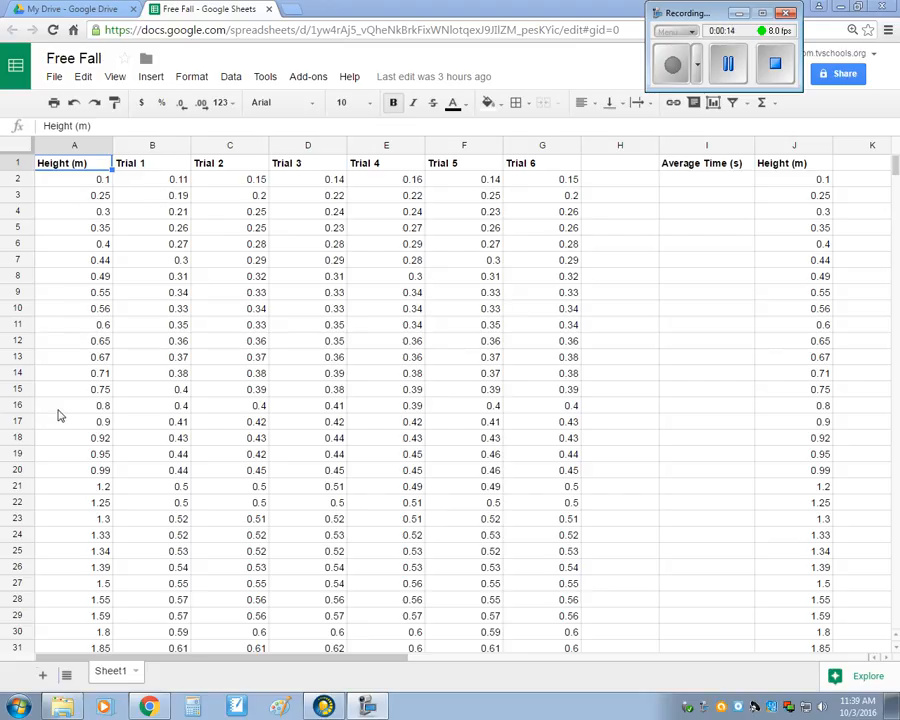
Step: Enter the formula =average(B2:G2) in cell I2 to average the six trial times in row 2
scroll(897, 170, "down", 7)
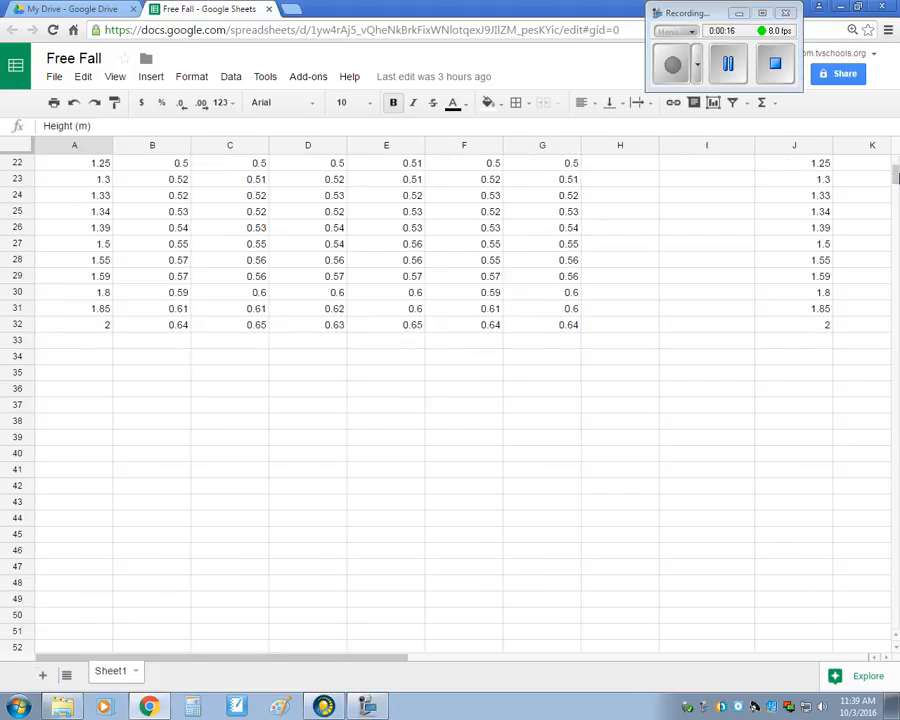
scroll(897, 170, "up", 7)
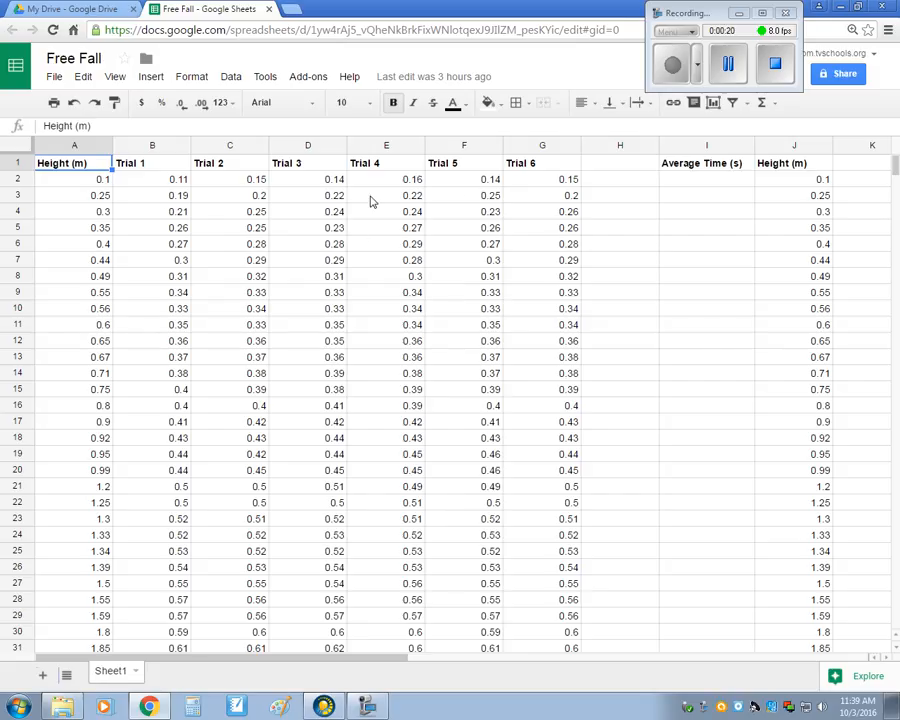
left_click(704, 183)
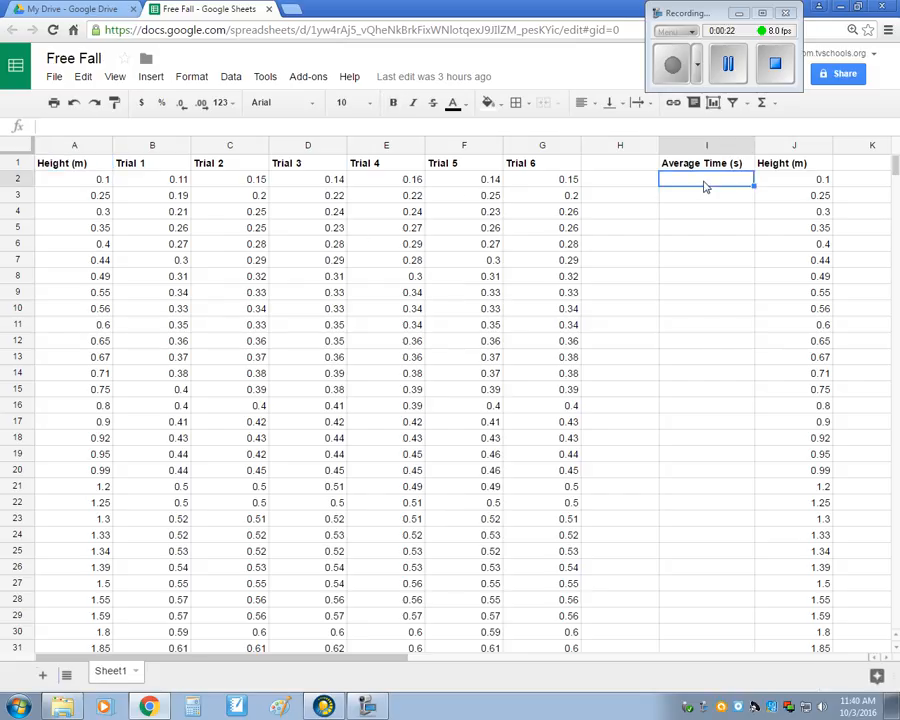
type("=")
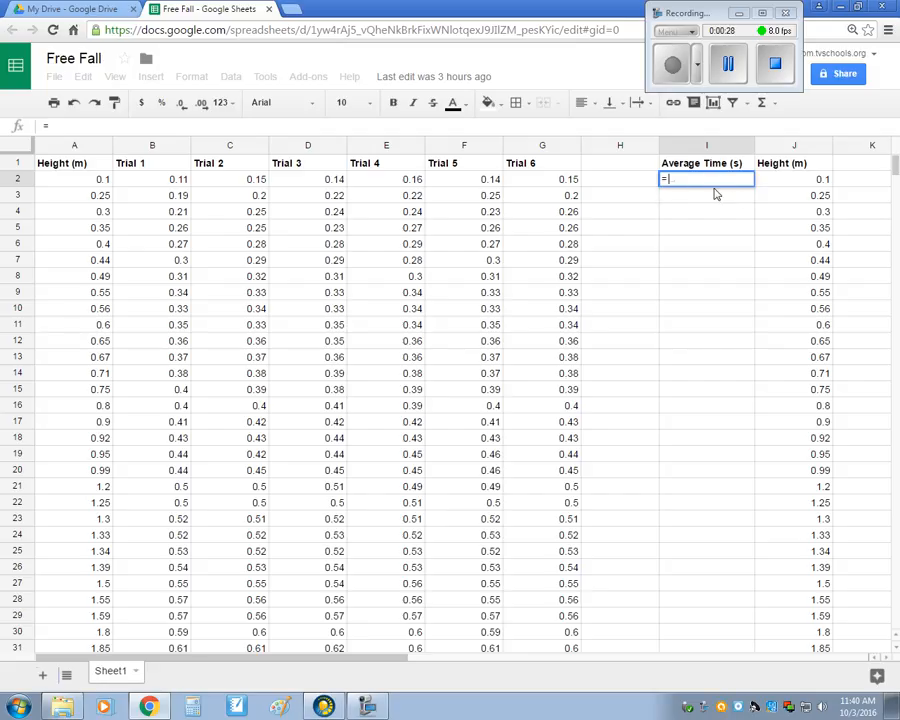
type("average")
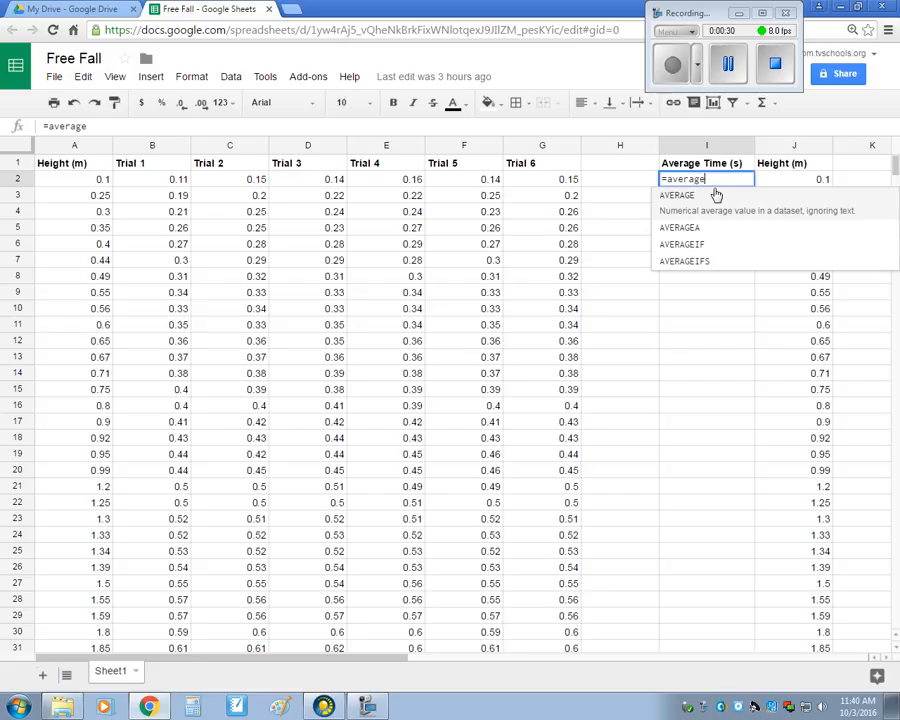
type("(")
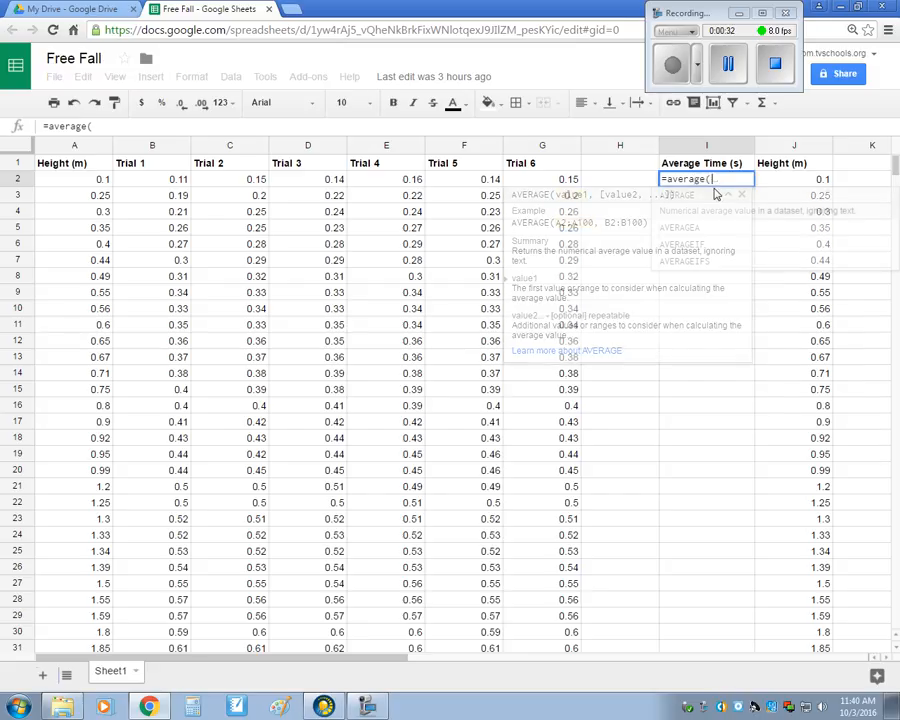
left_click_drag(175, 184, 515, 188)
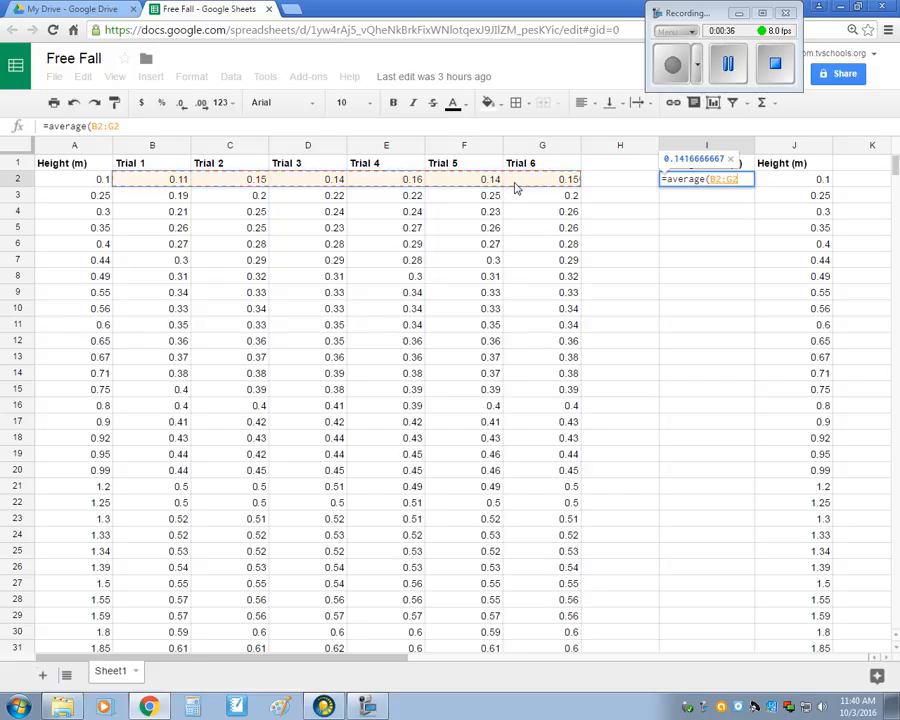
type(")")
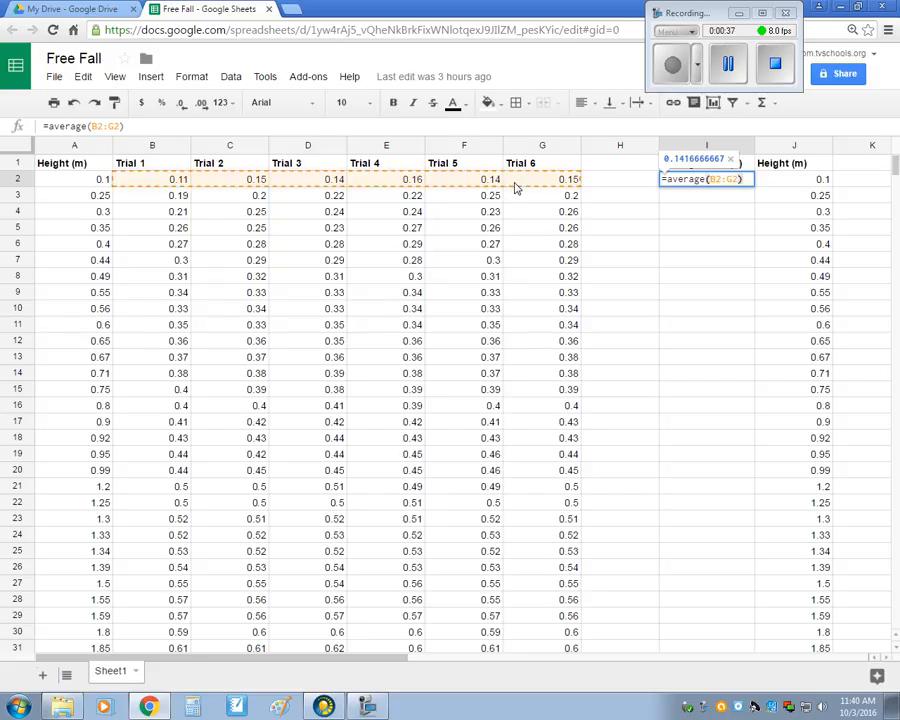
key("Return")
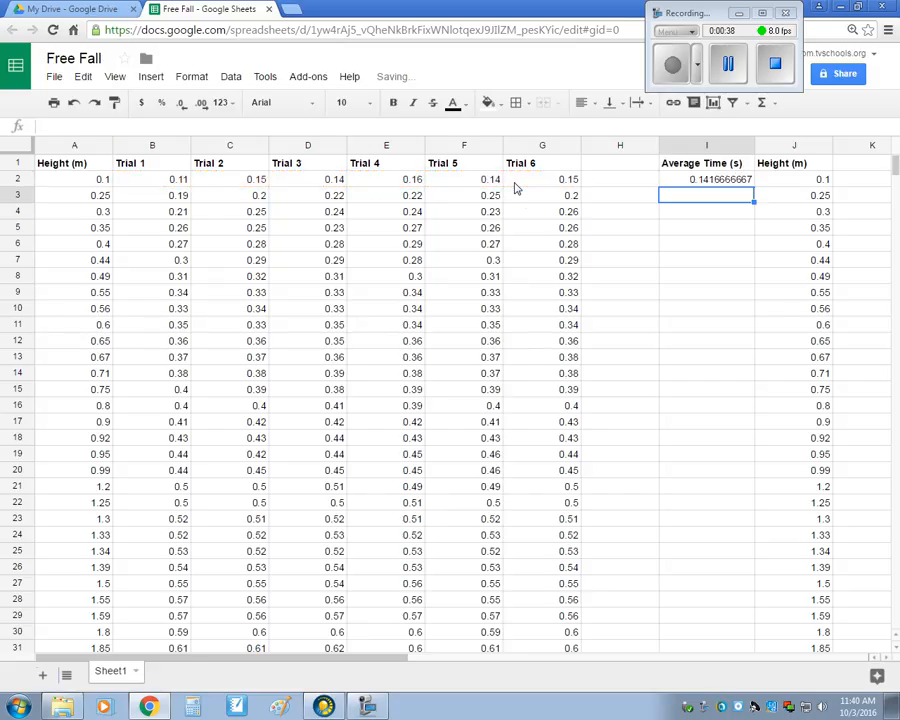
Step: Fill the average formula from I2 down through I32 in the Average Time (s) column
left_click(733, 181)
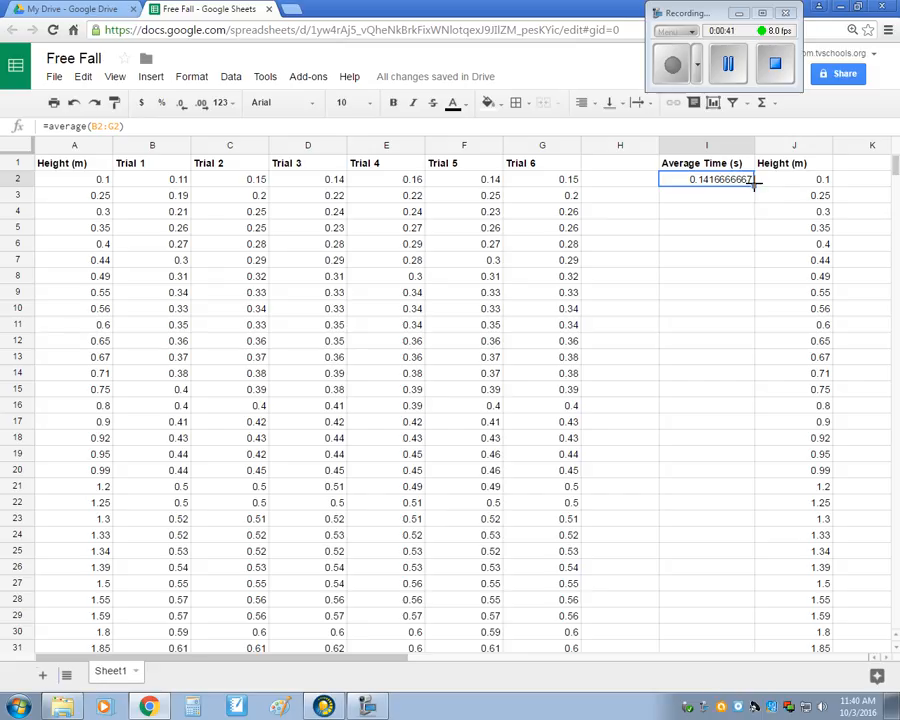
left_click_drag(757, 186, 749, 537)
scroll(747, 466, "up", 3)
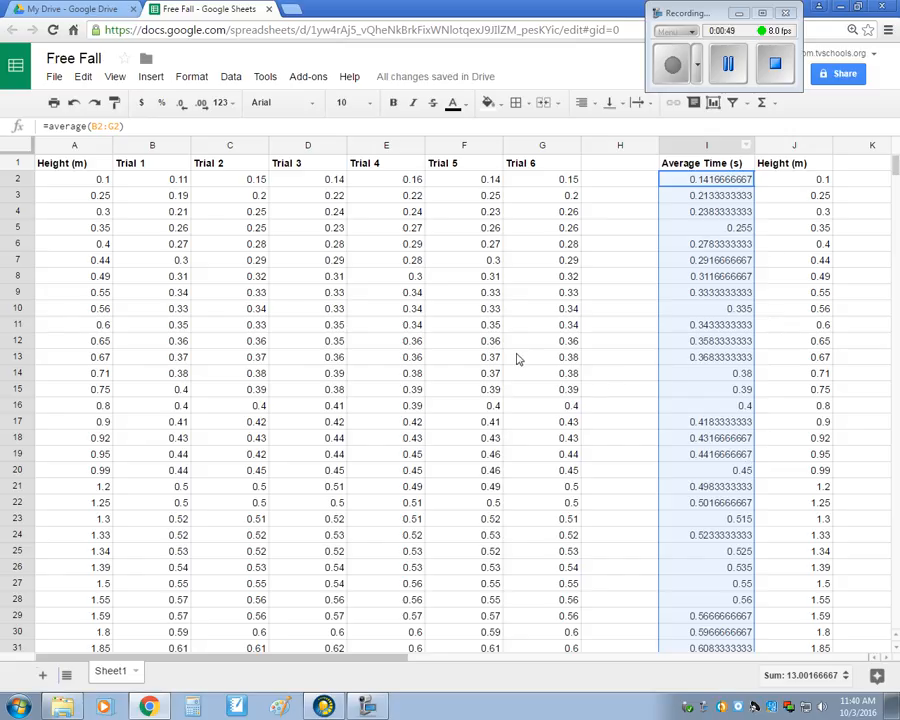
left_click(621, 324)
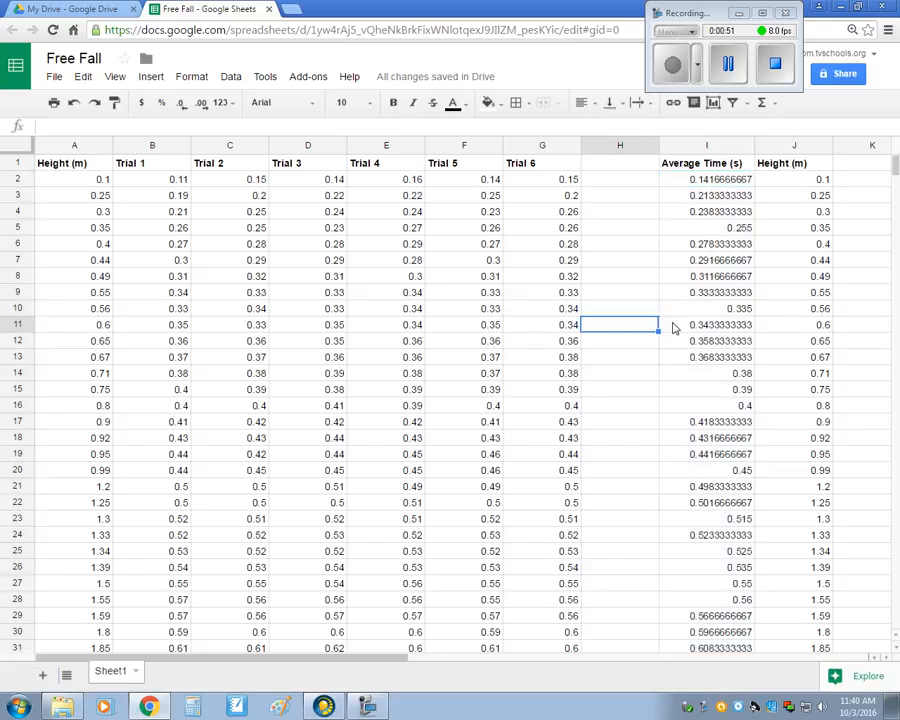
Step: Create a scatter chart from the Average Time (s) and Height (m) data in I1:J32
left_click(695, 162)
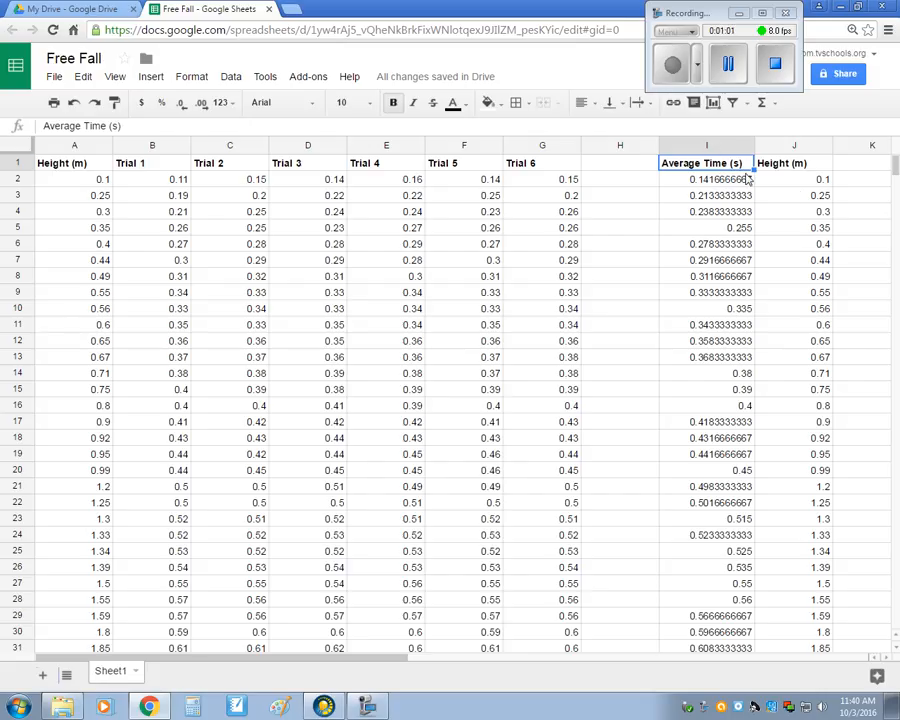
left_click_drag(726, 170, 788, 538)
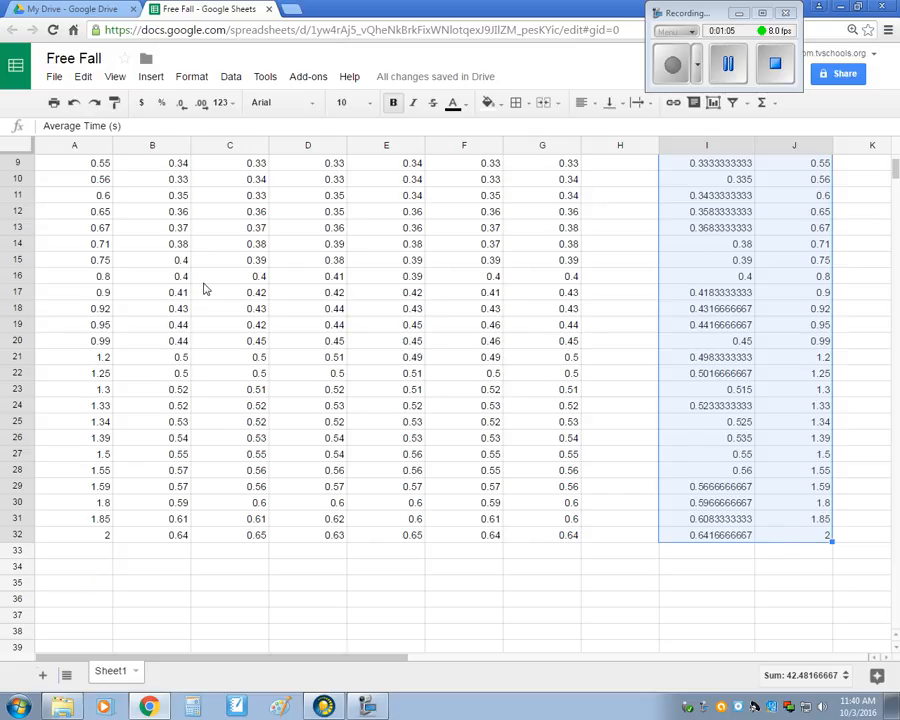
scroll(116, 206, "up", 3)
left_click(155, 78)
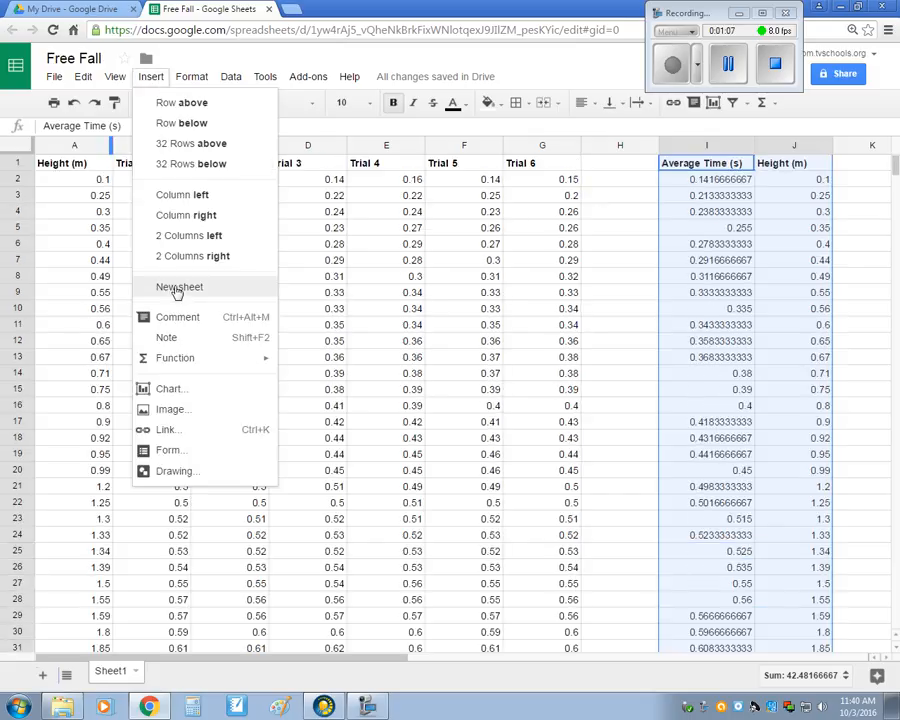
left_click(173, 391)
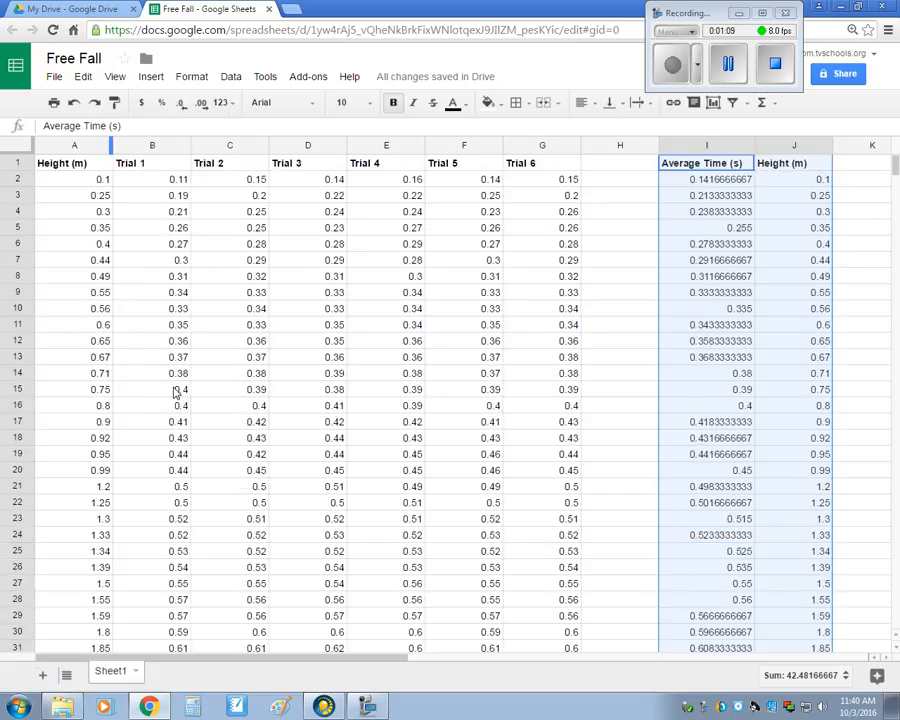
left_click(252, 215)
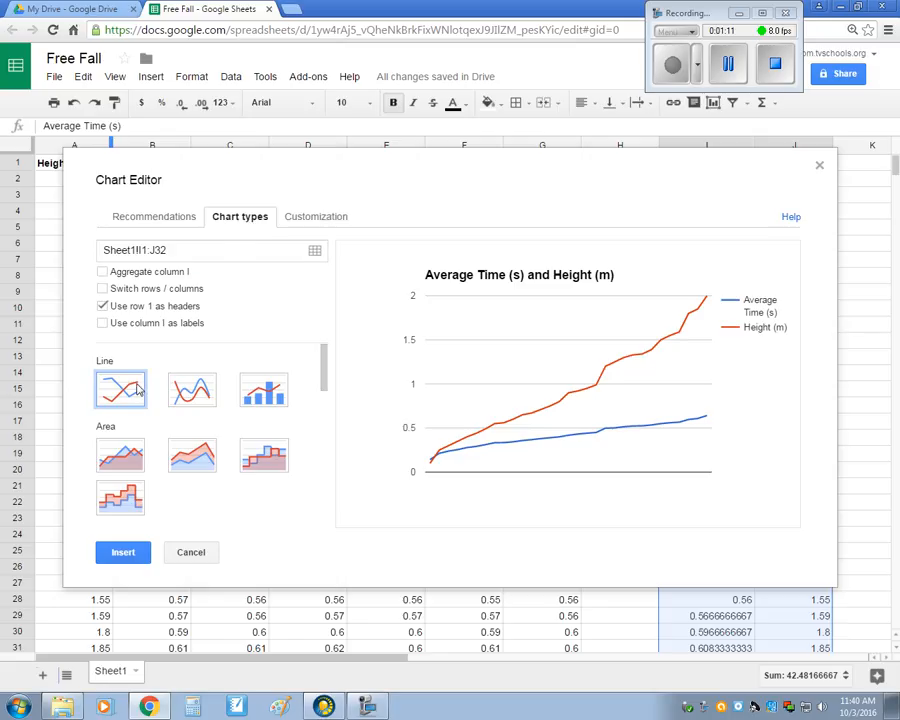
scroll(139, 390, "down", 3)
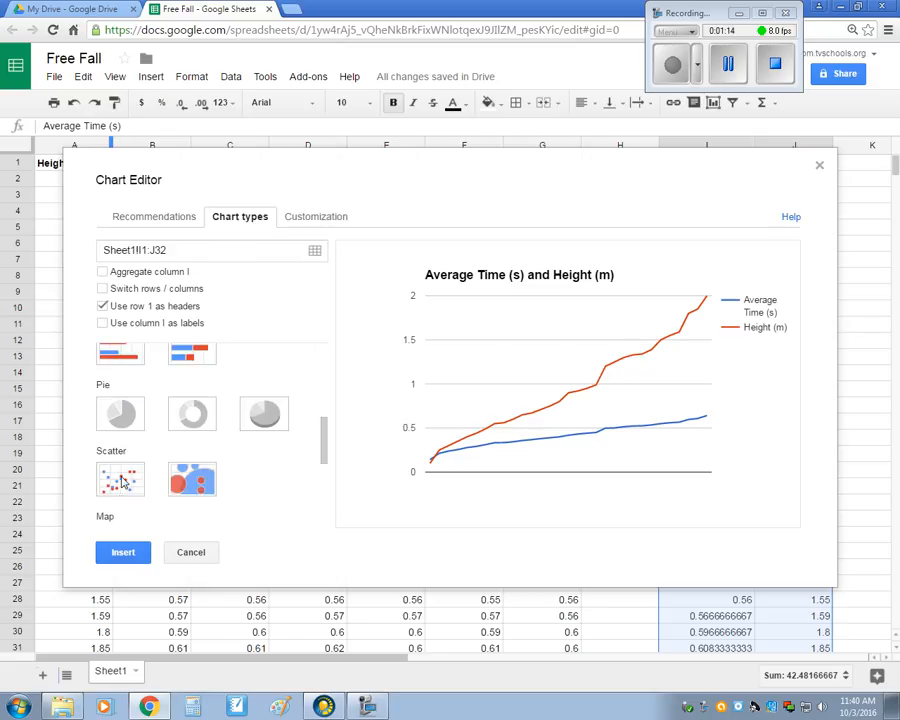
left_click(120, 480)
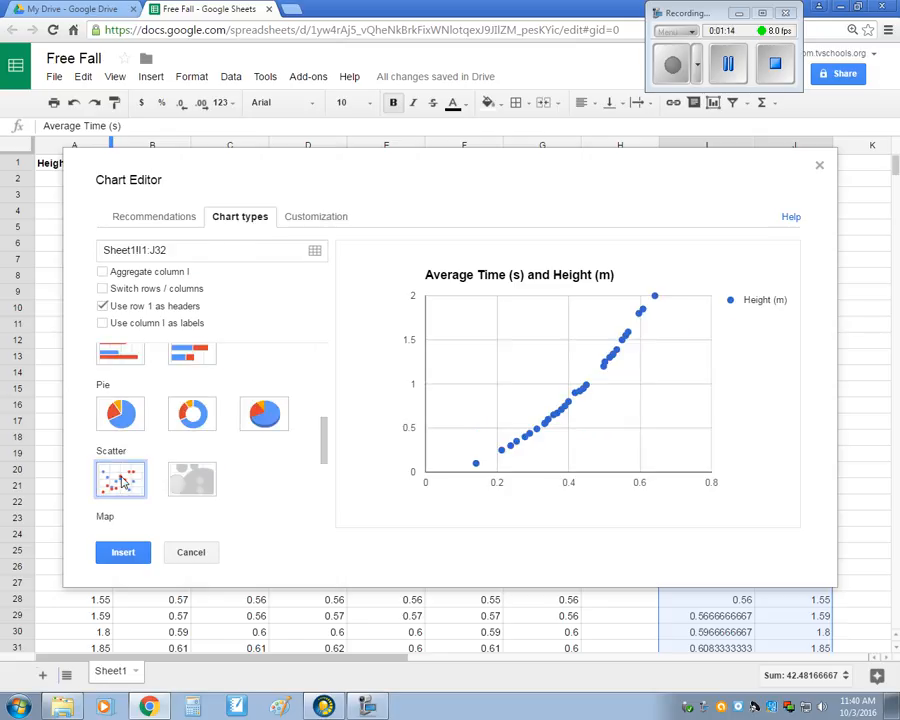
Step: Set the chart title to "Experimental Data"
left_click(316, 226)
left_click_drag(301, 315, 58, 307)
type("Experimental Data")
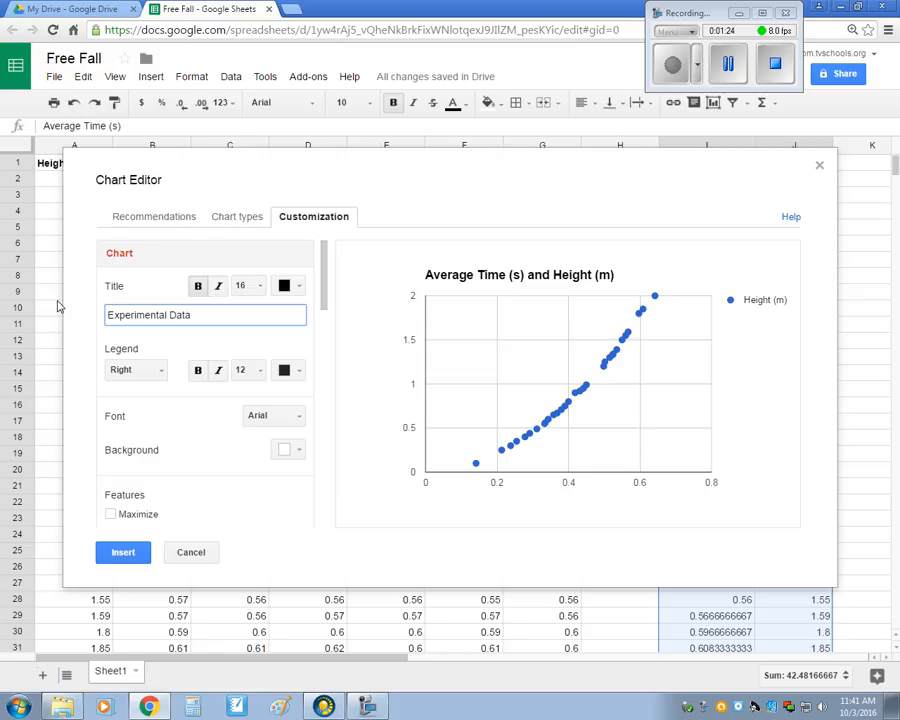
Step: Title the horizontal axis "Average Time (s)" and the left vertical axis "Height (m)"
scroll(246, 330, "down", 3)
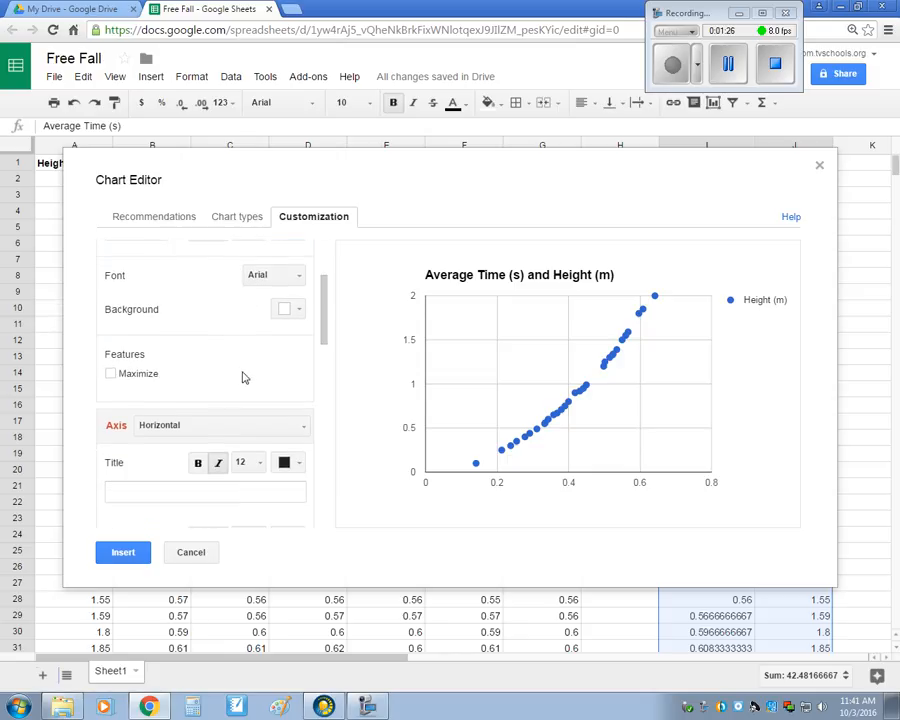
scroll(160, 424, "down", 1)
left_click(160, 423)
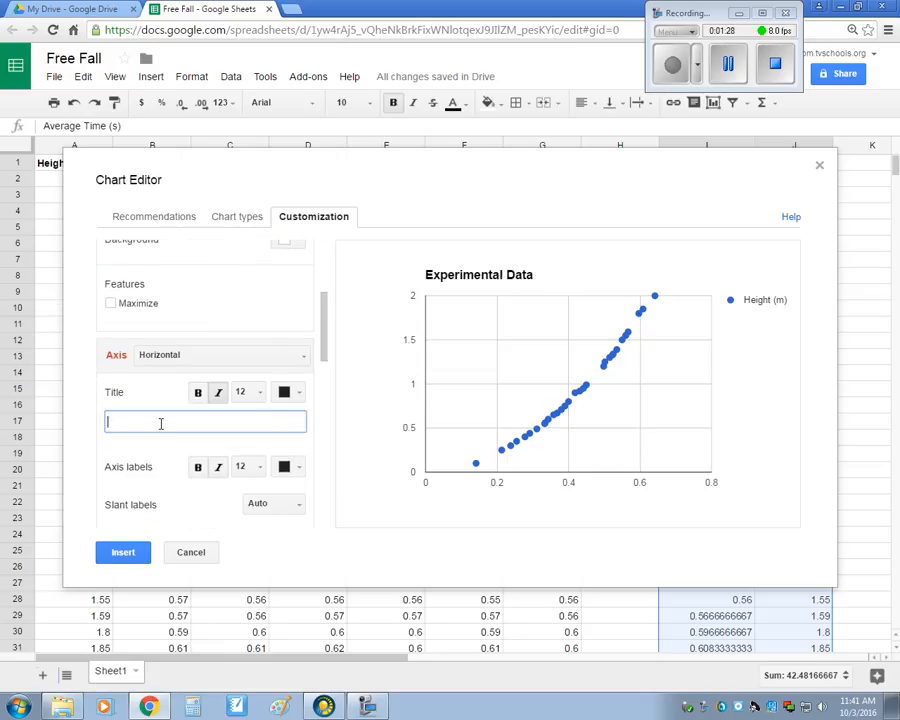
type("Average Time (s")
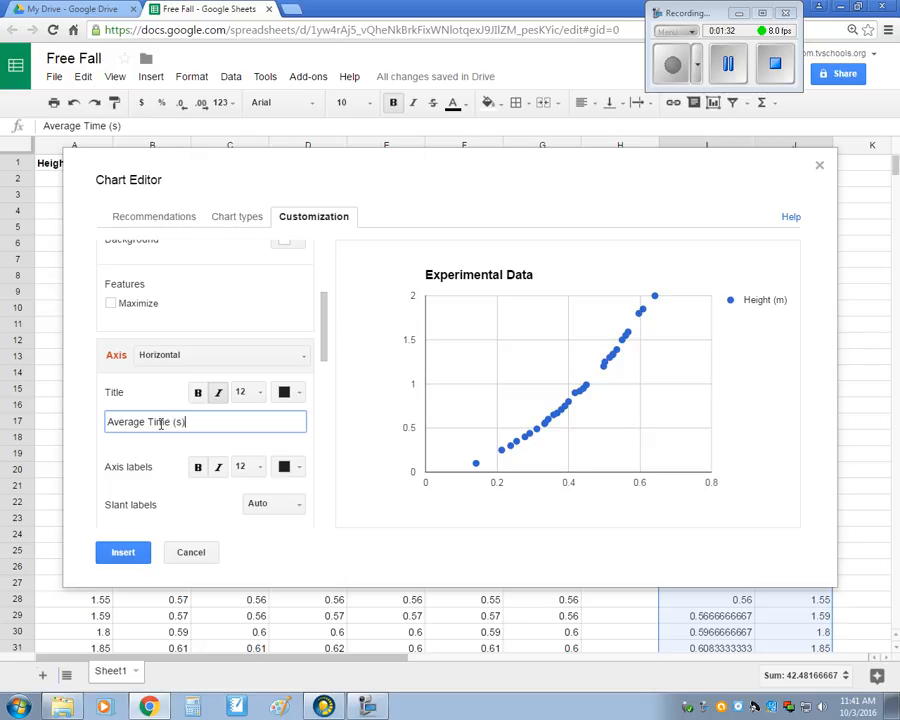
left_click(295, 356)
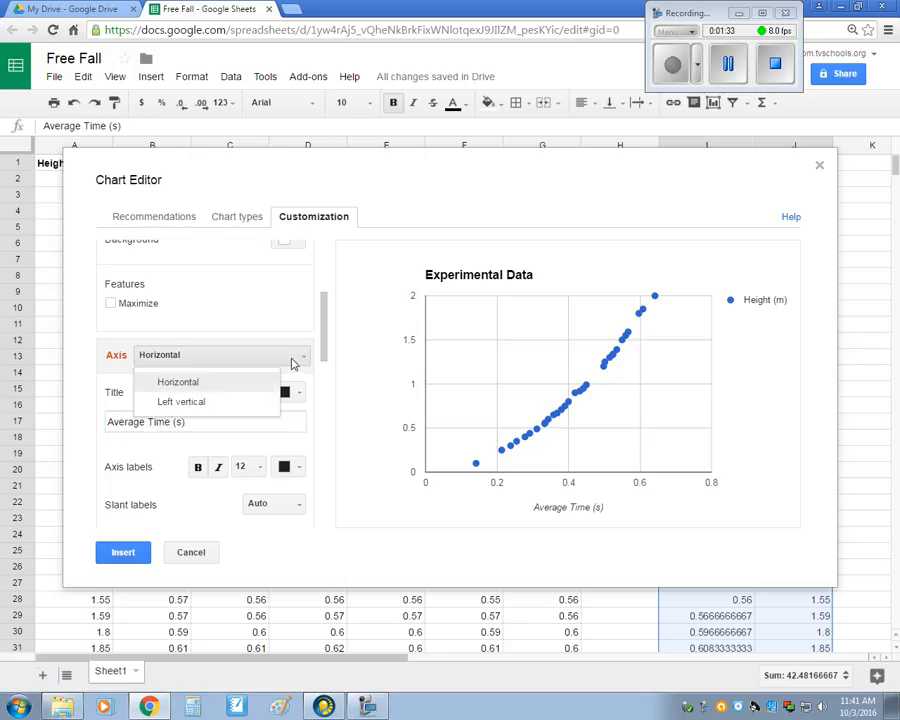
left_click(208, 399)
left_click(164, 415)
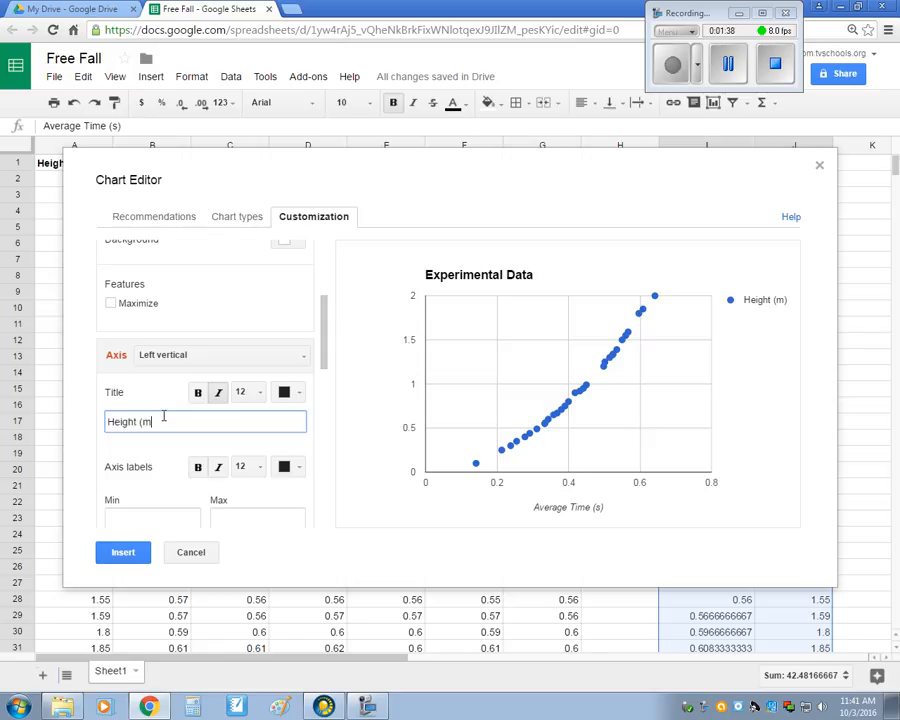
type("Height (m)")
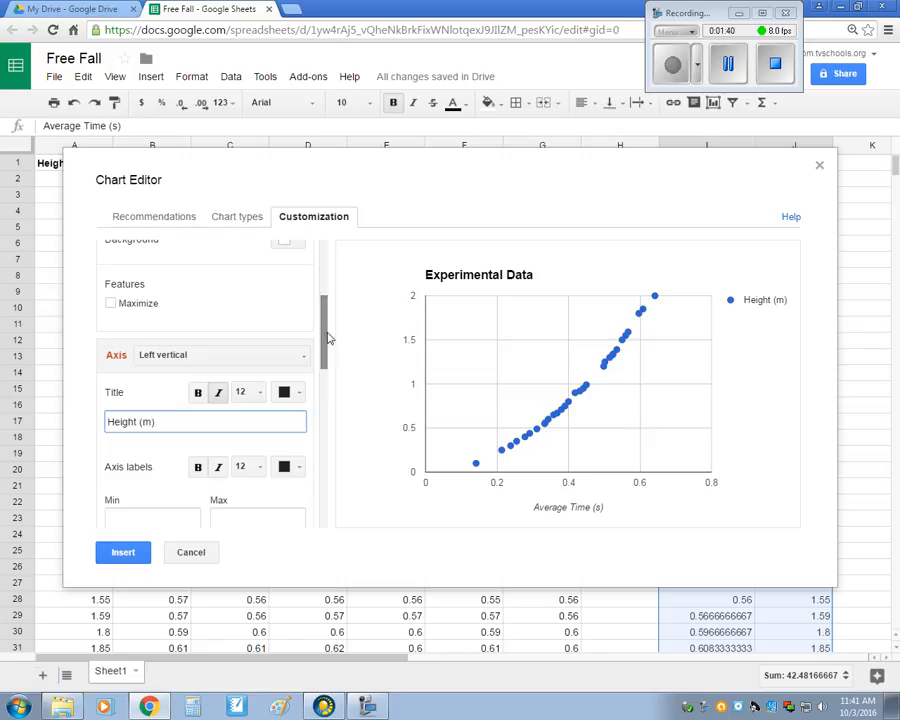
Step: Add a linear trendline to the Height (m) series
left_click_drag(325, 334, 299, 514)
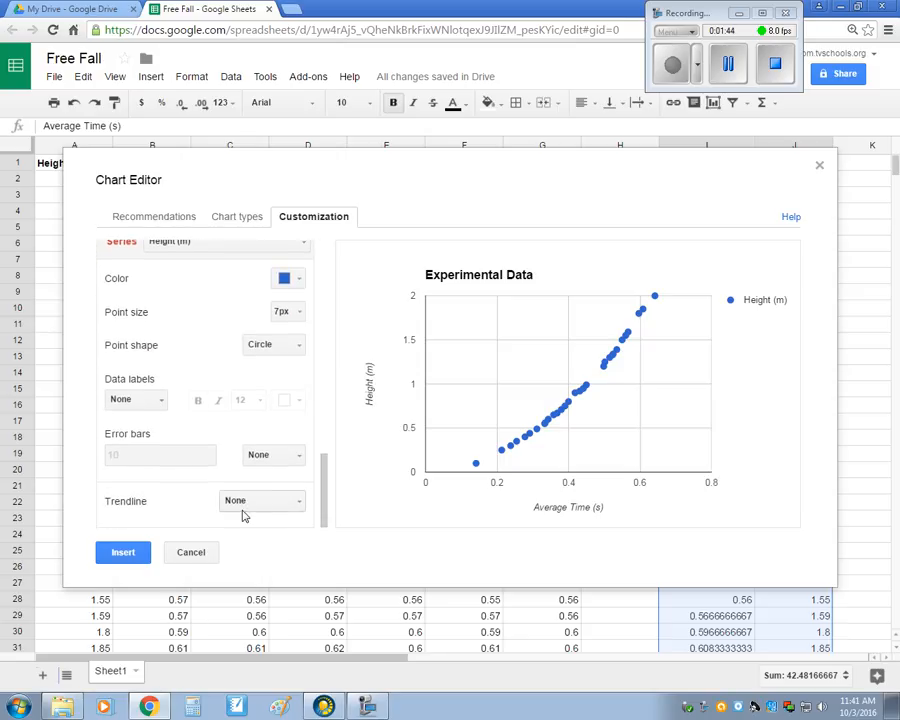
left_click(296, 501)
left_click(262, 546)
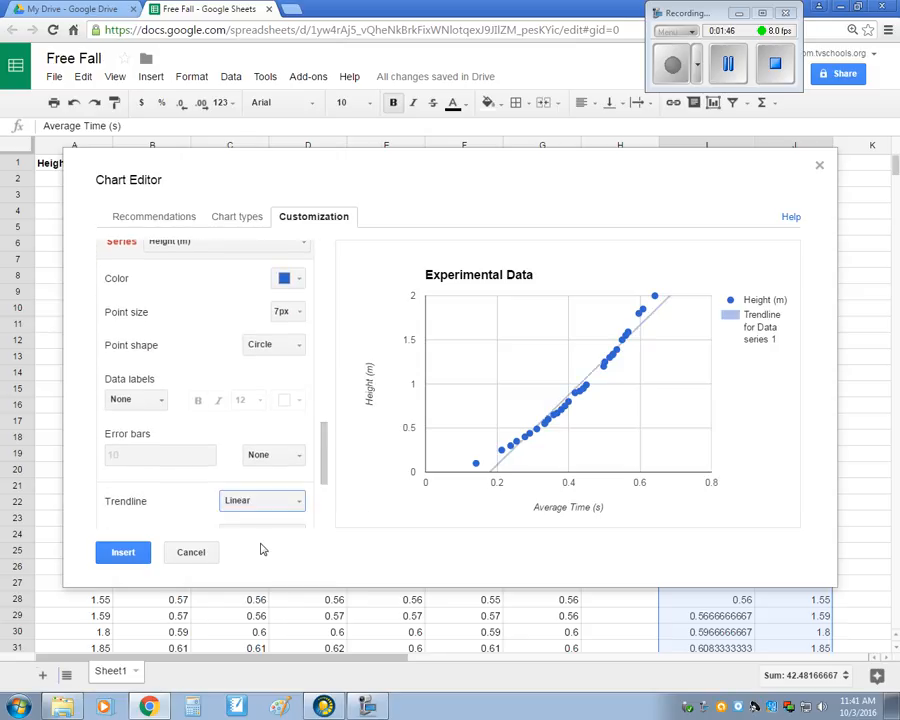
scroll(181, 450, "down", 2)
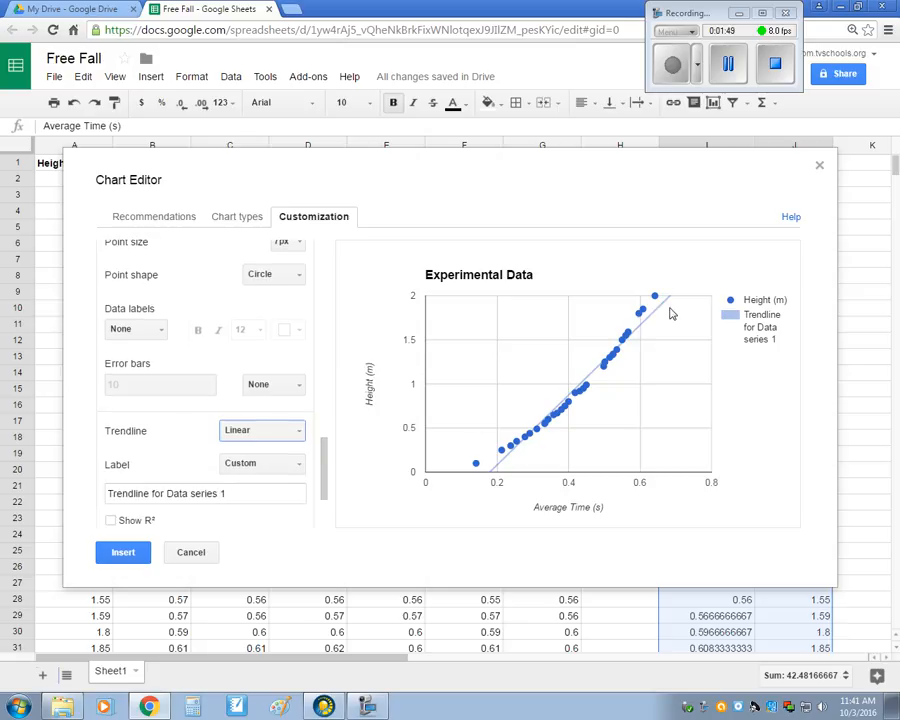
Step: Set the Height (m) series trendline to Polynomial and show its R² value
left_click(284, 433)
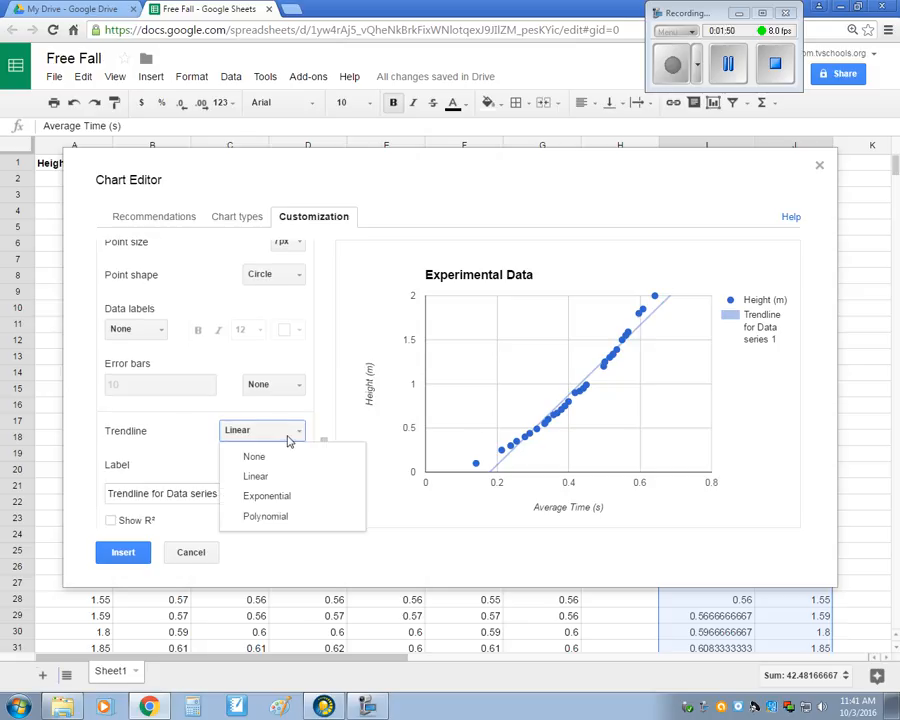
left_click(265, 516)
scroll(250, 440, "down", 2)
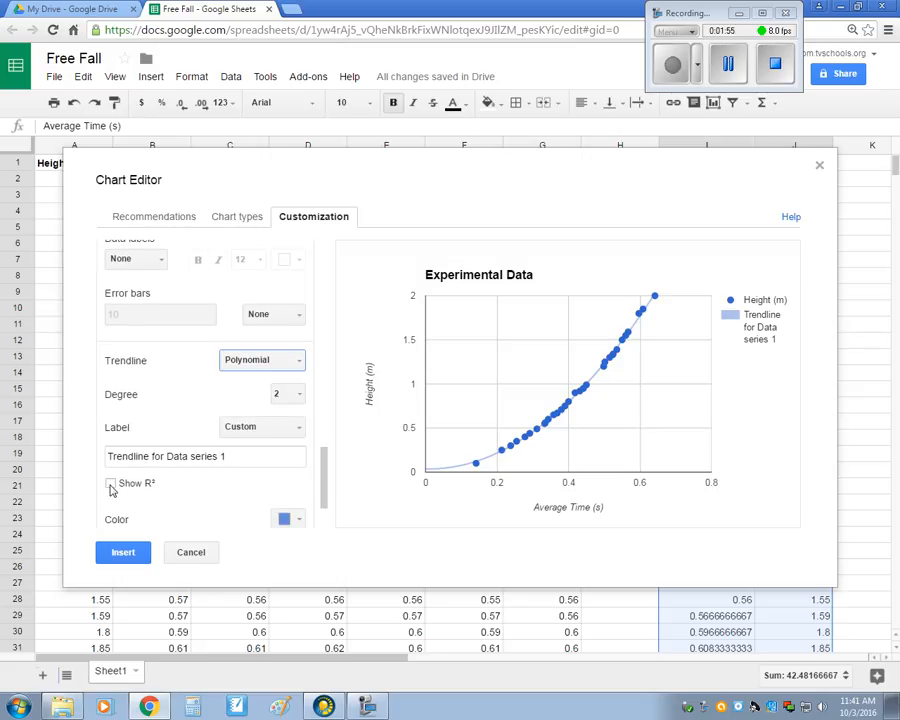
left_click(110, 484)
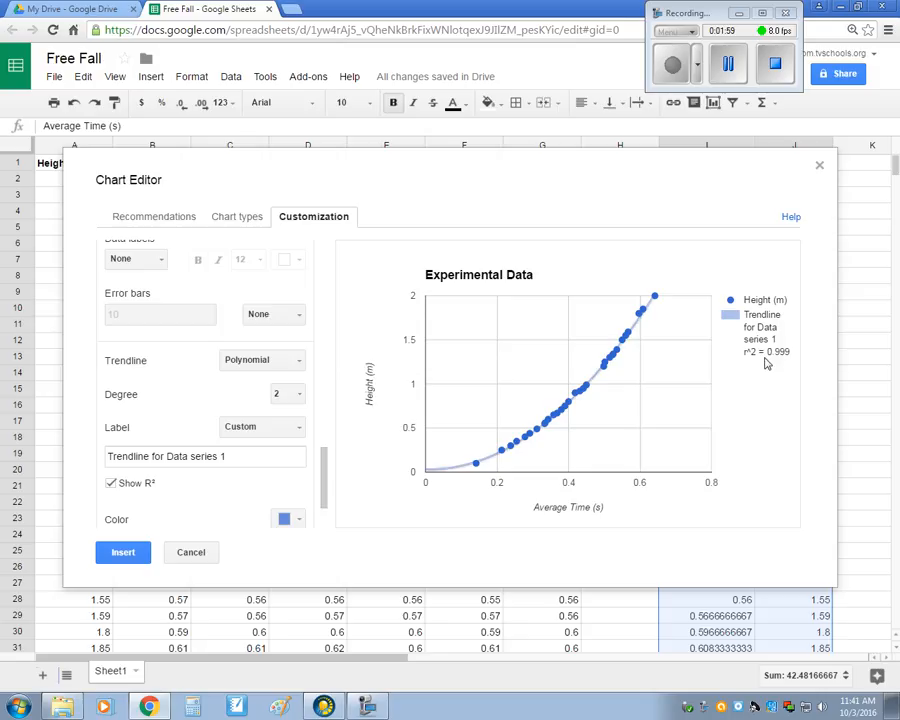
Step: Label the trendline with its equation and insert the finished chart into the sheet
left_click(295, 430)
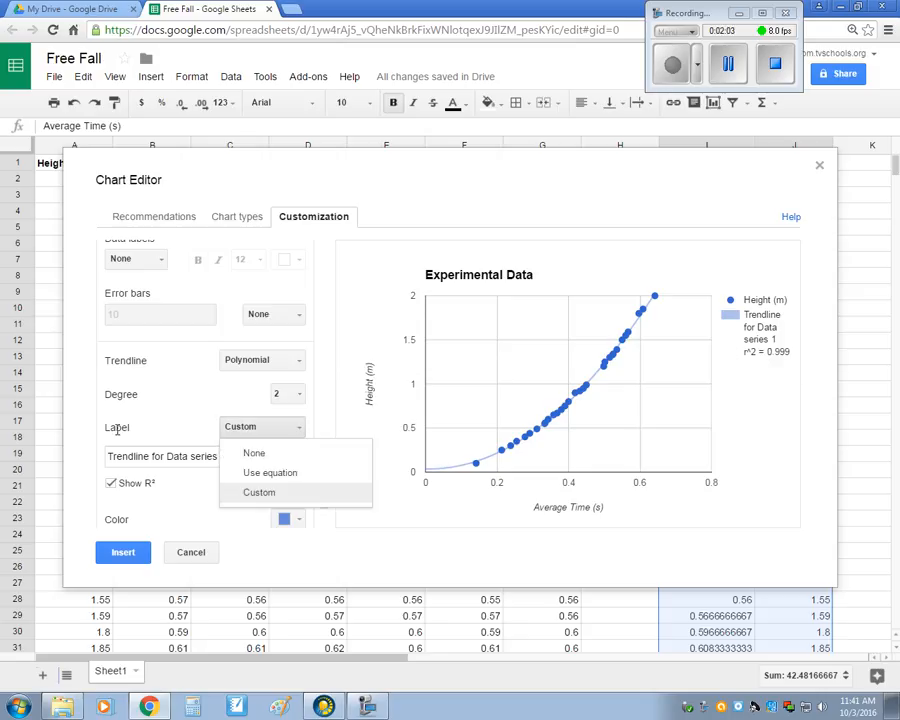
left_click(275, 473)
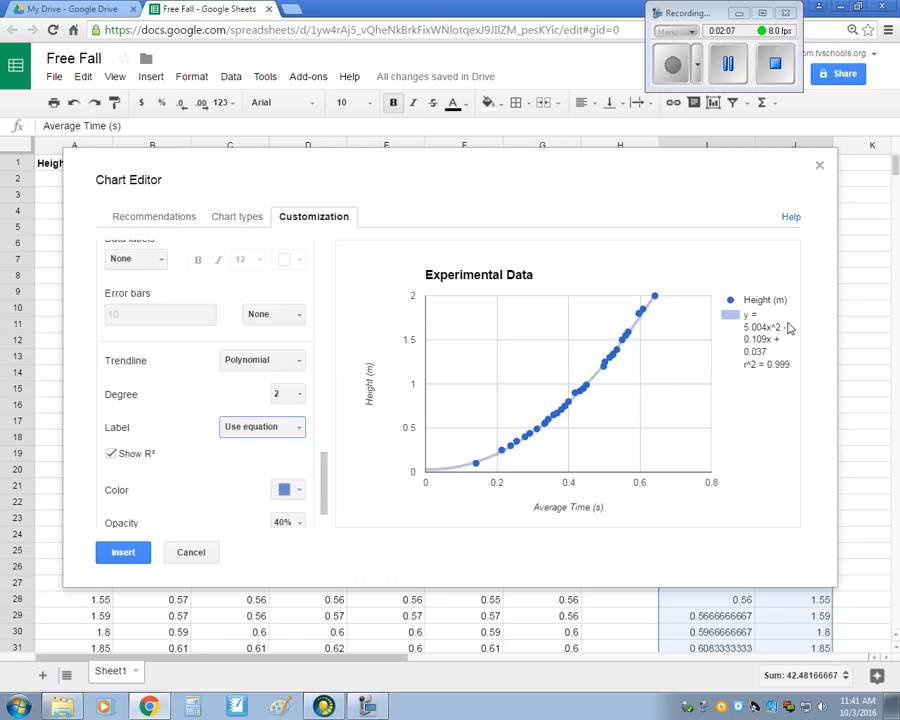
left_click(132, 553)
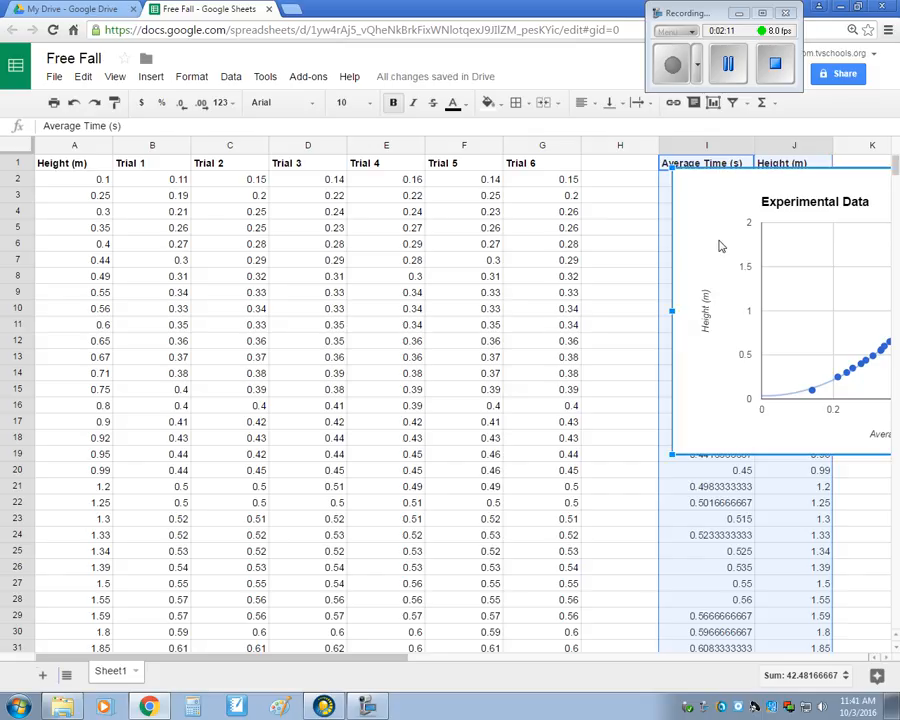
Step: Move the Experimental Data chart over the trial columns, starting at about row 9, and deselect it
left_click_drag(665, 245, 82, 348)
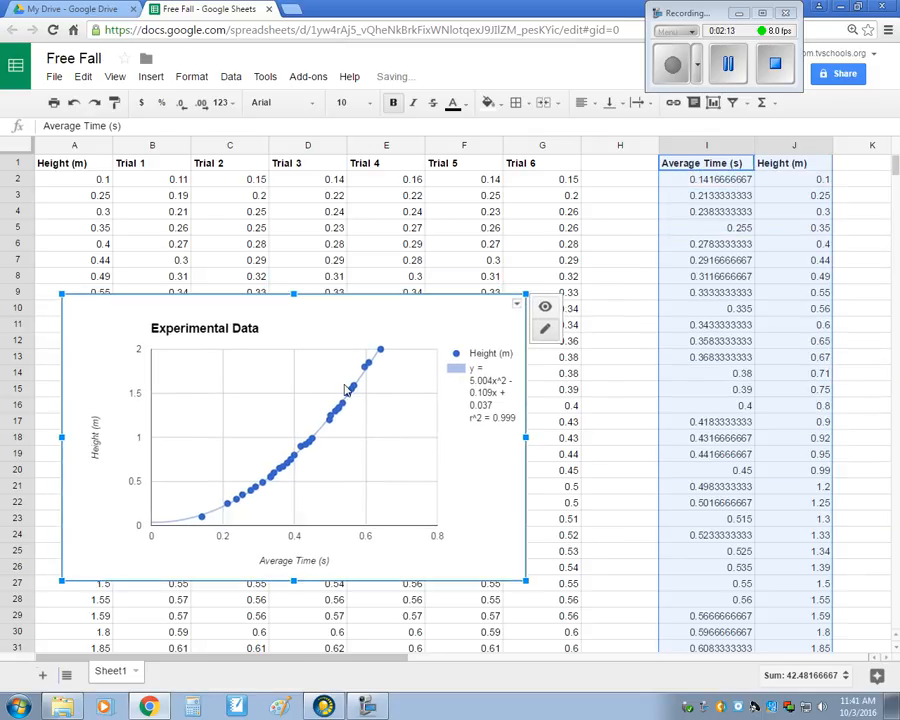
left_click(852, 228)
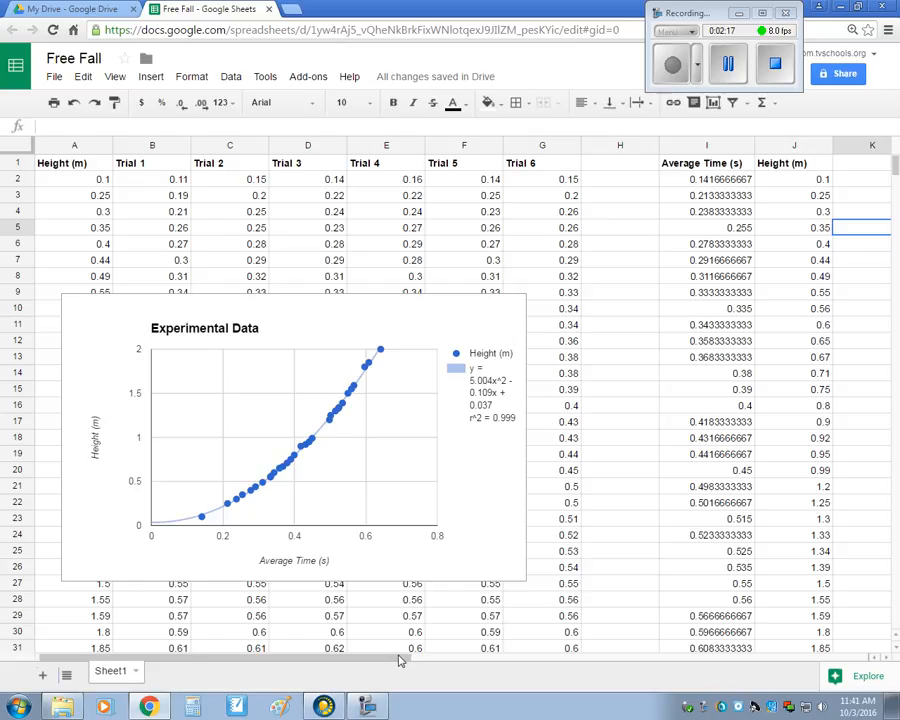
Step: Start the predicted time formula in L2 as =((2*M2)/9.81), referencing the height in M2
left_click_drag(410, 660, 534, 668)
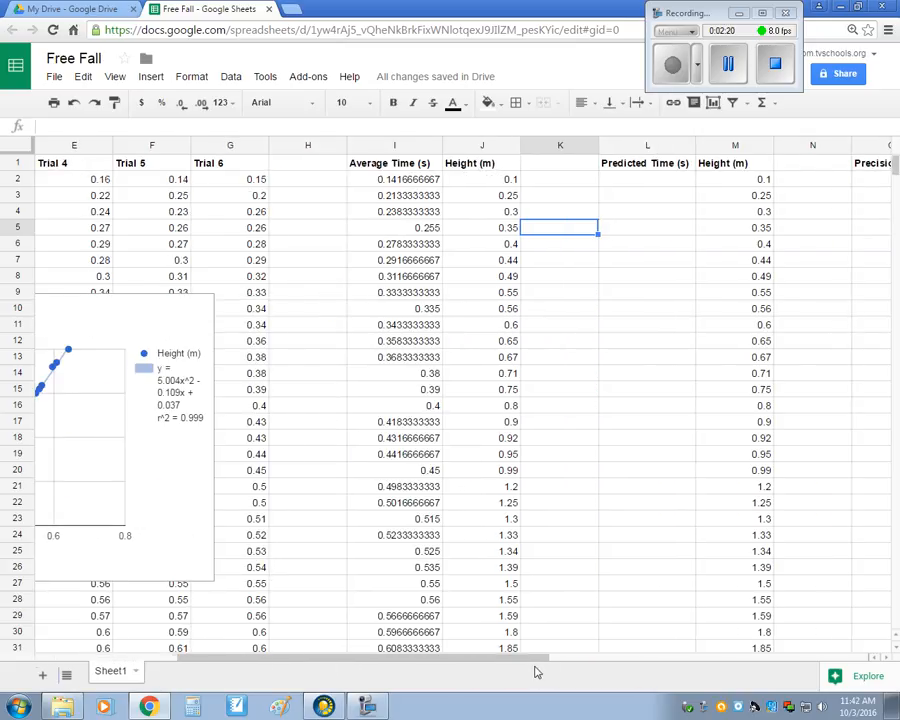
left_click(660, 185)
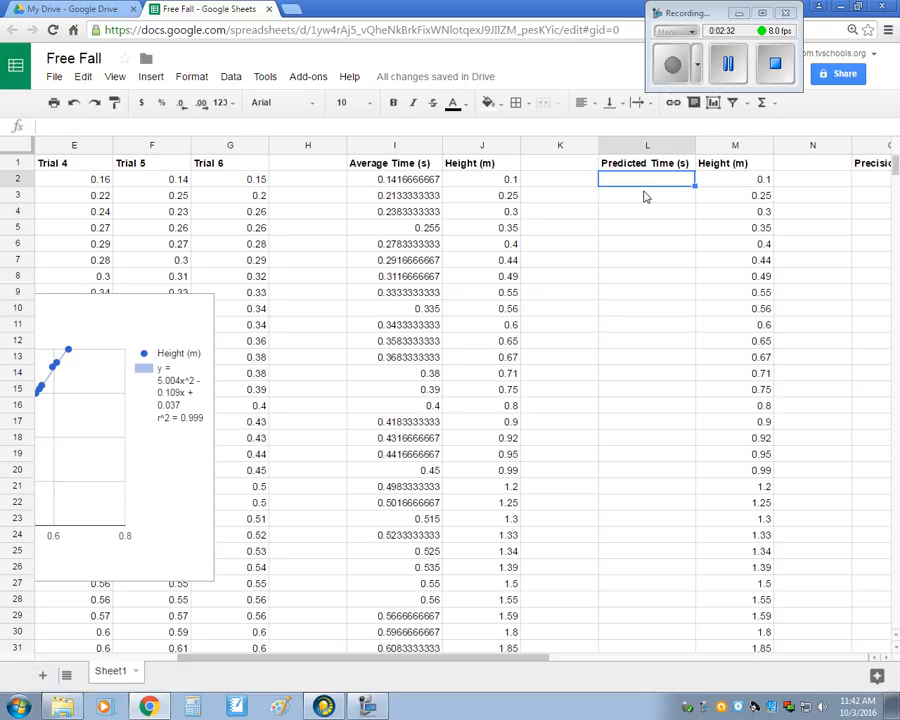
type("=")
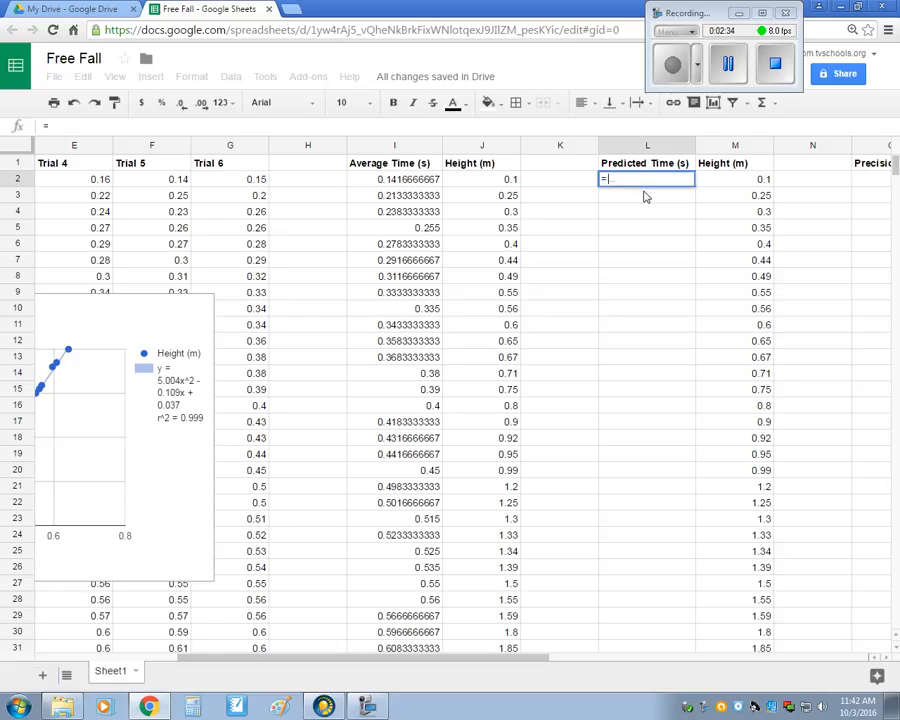
type("()")
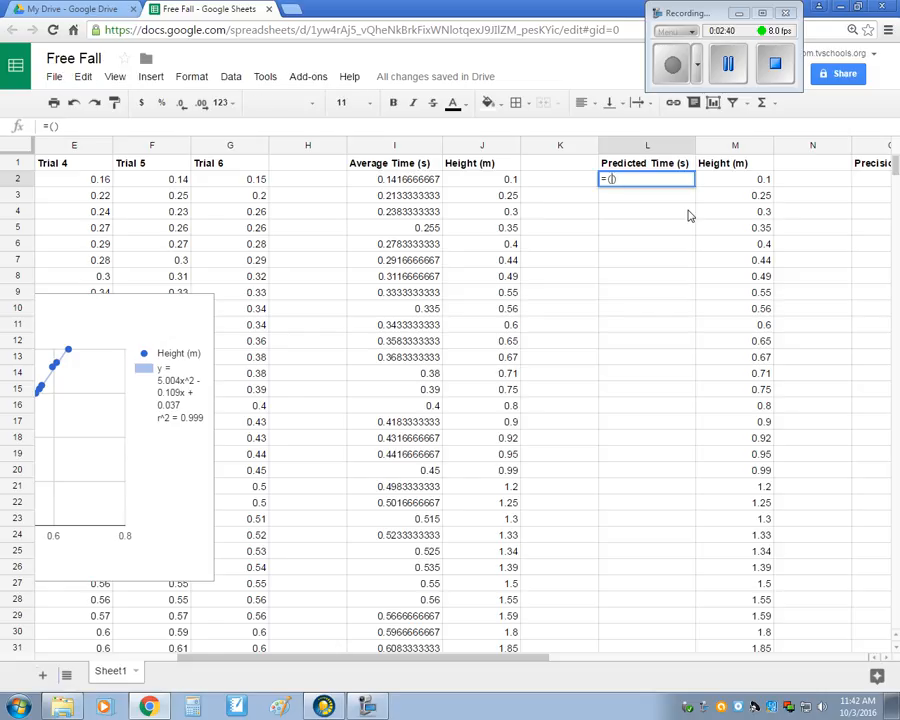
type("(2")
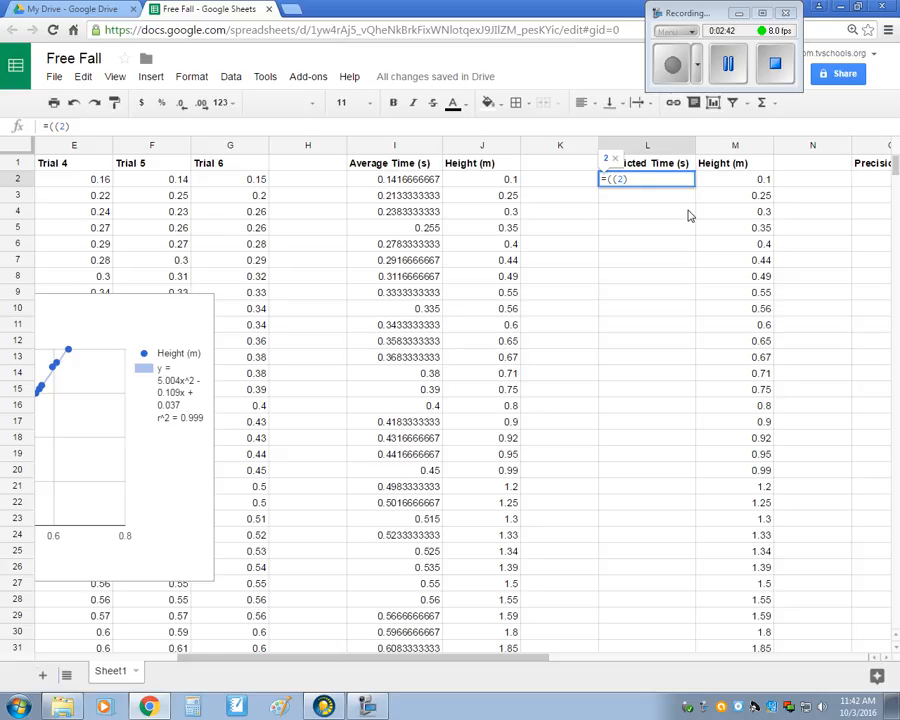
type("*")
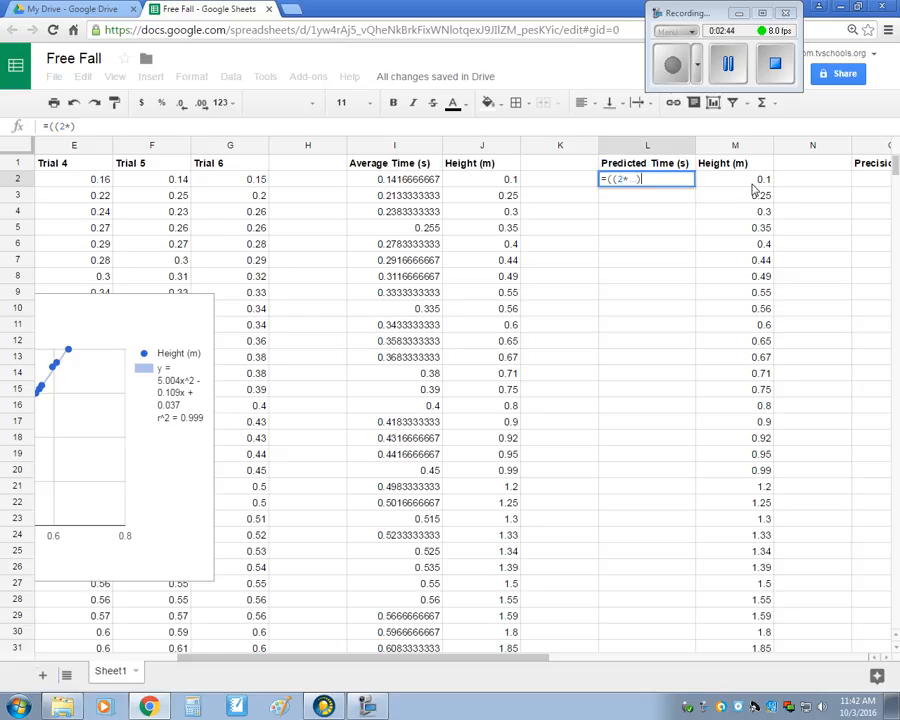
left_click(753, 184)
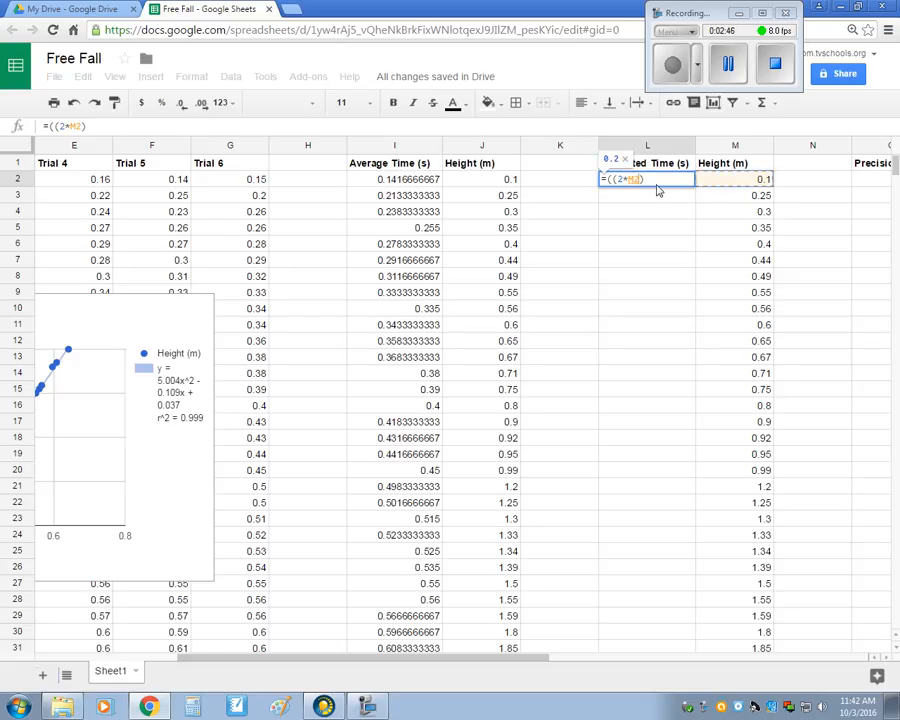
type(")")
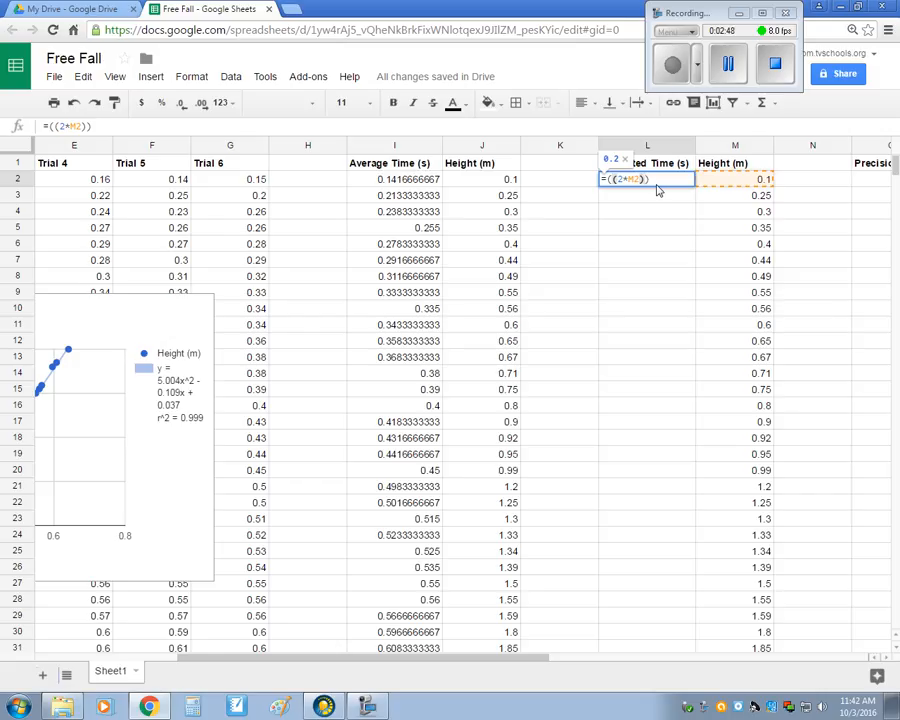
type("/9.81")
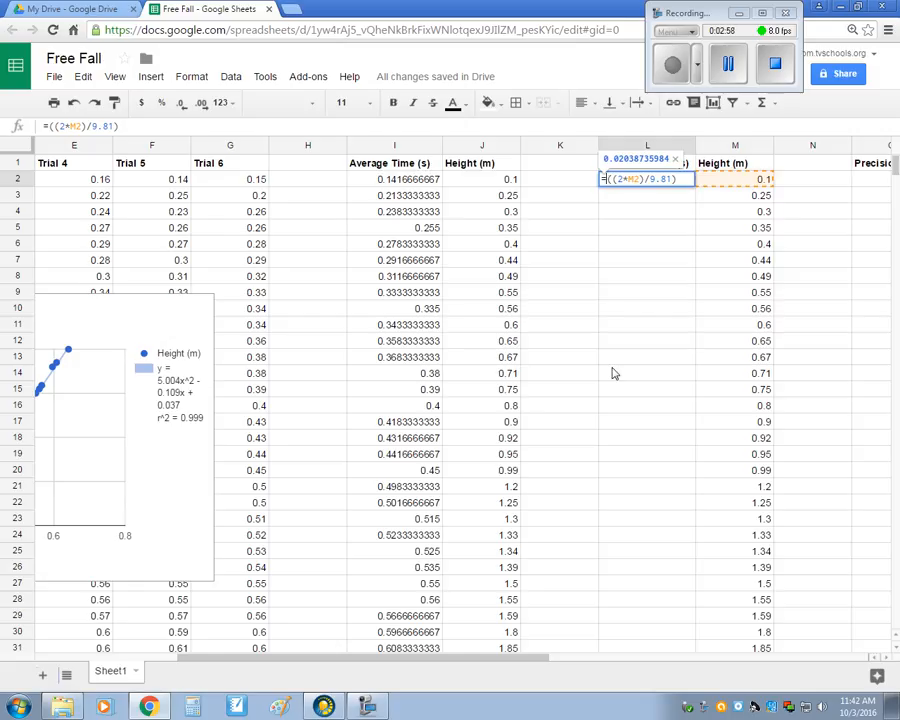
Step: Wrap the L2 expression in the square root function and enter it as =SQRT((2*M2)/9.81)
type("sqrt")
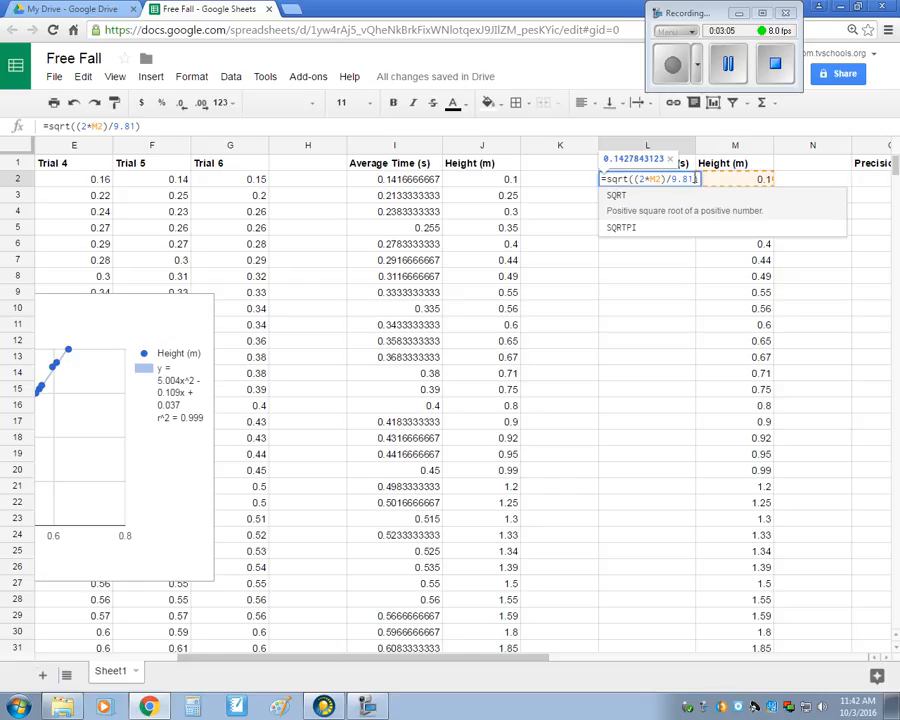
key("Tab")
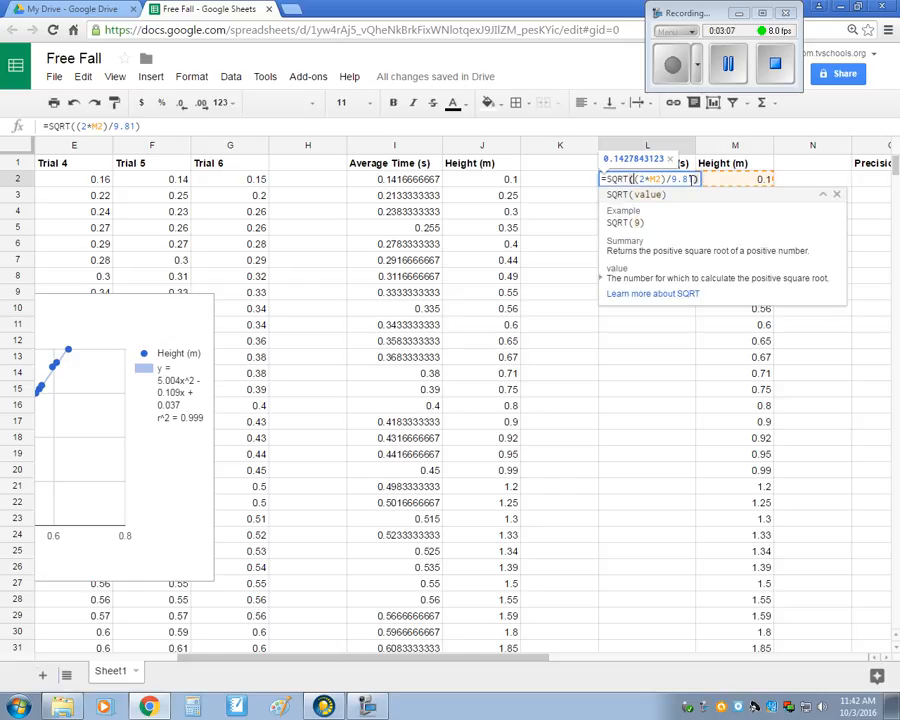
left_click(637, 376)
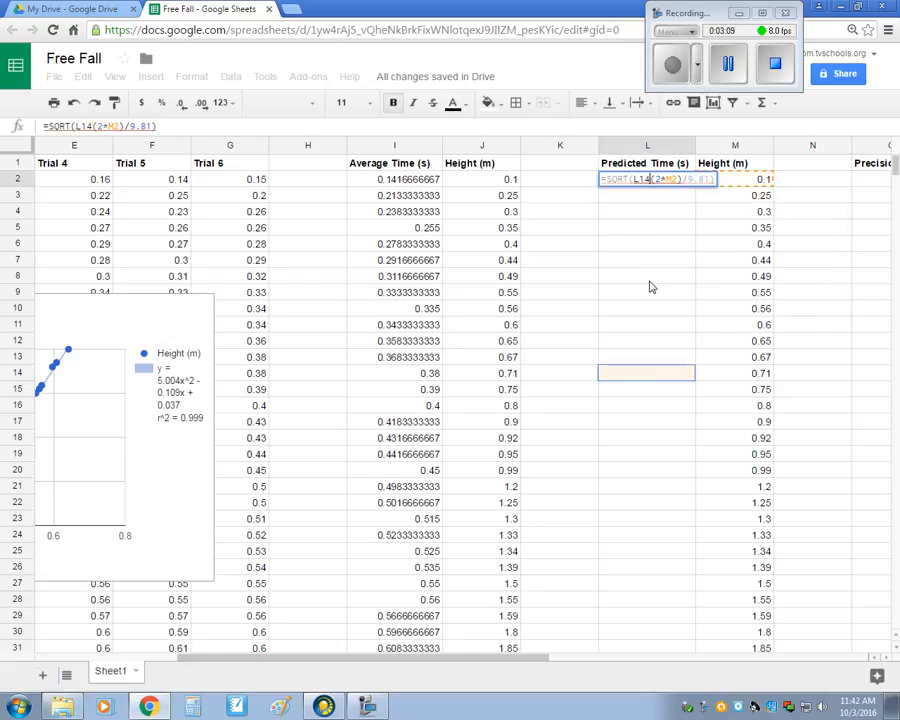
key("BackSpace")
key("BackSpace")
key("BackSpace")
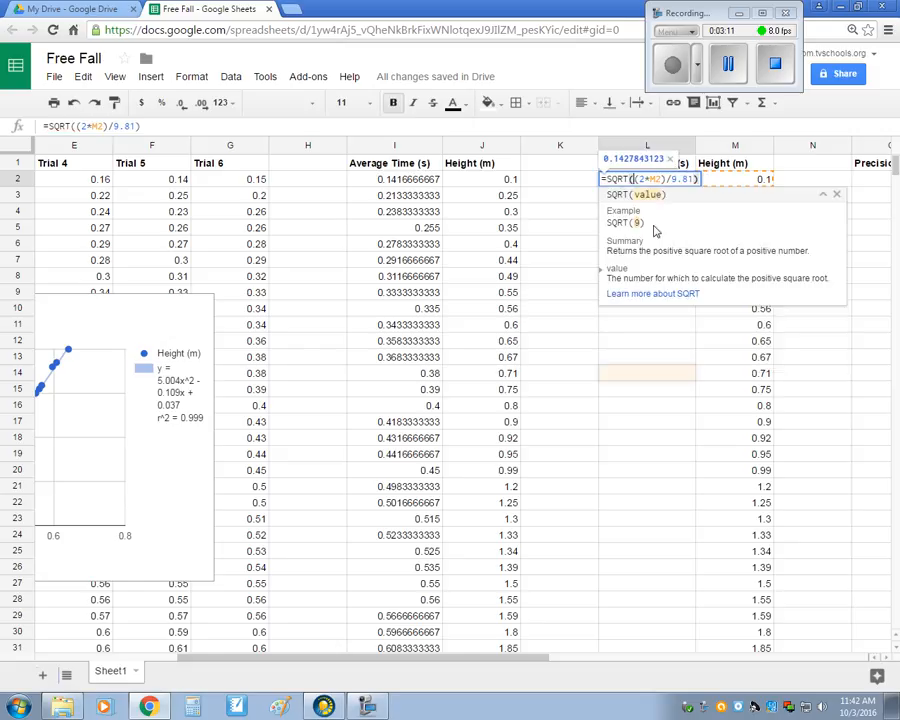
key("Right")
key("Right")
key("Right")
key("Right")
key("Right")
key("Right")
key("Right")
key("Right")
key("Right")
key("Right")
key("Right")
key("Right")
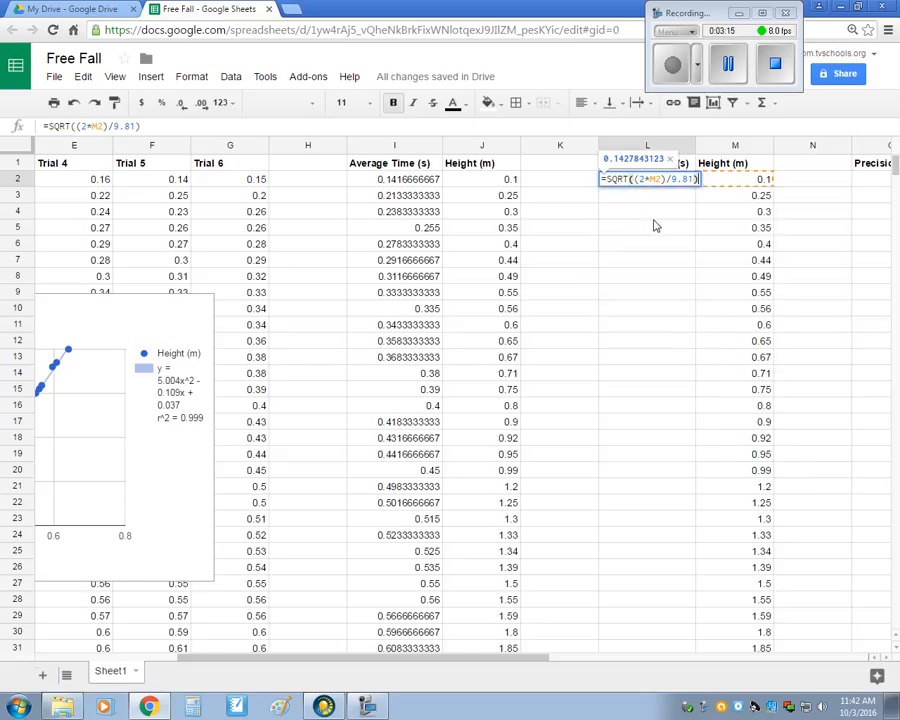
key("Return")
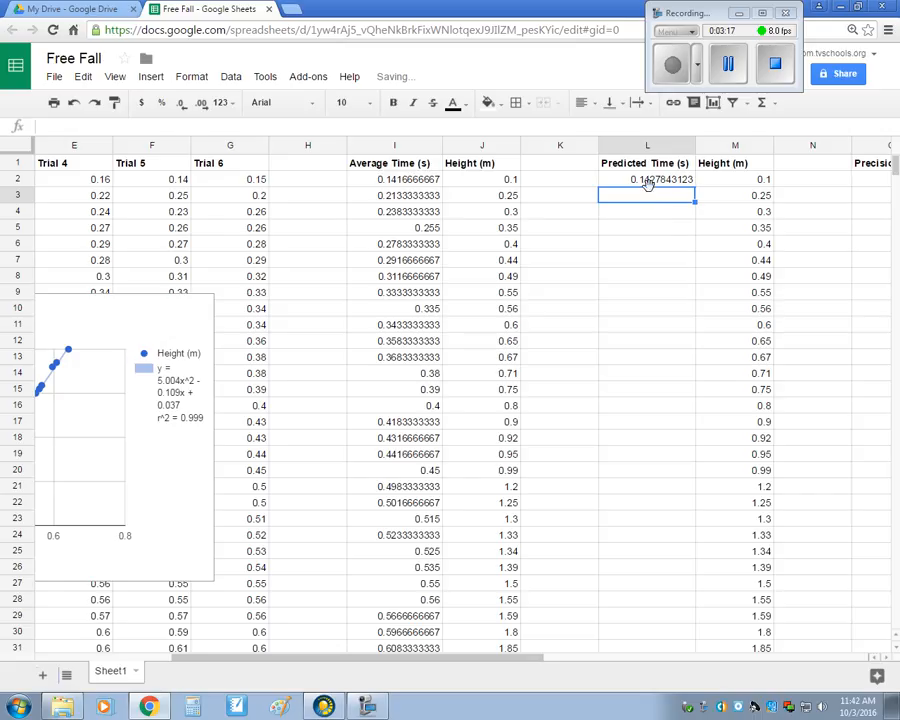
Step: Fill the predicted time formula from L2 down the column to row 32
left_click(665, 183)
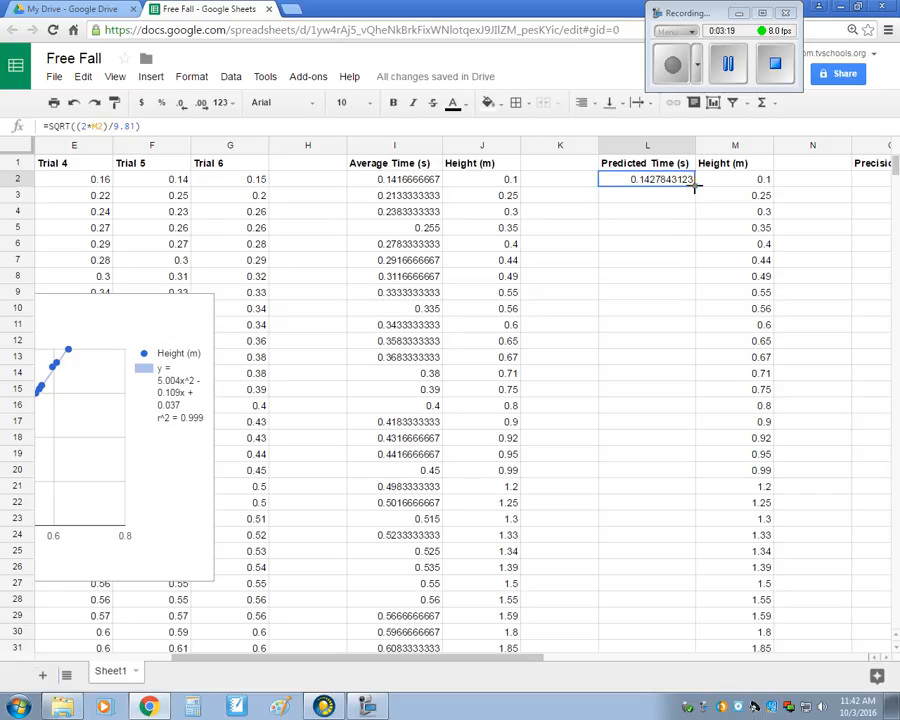
left_click_drag(693, 187, 693, 541)
scroll(804, 402, "up", 3)
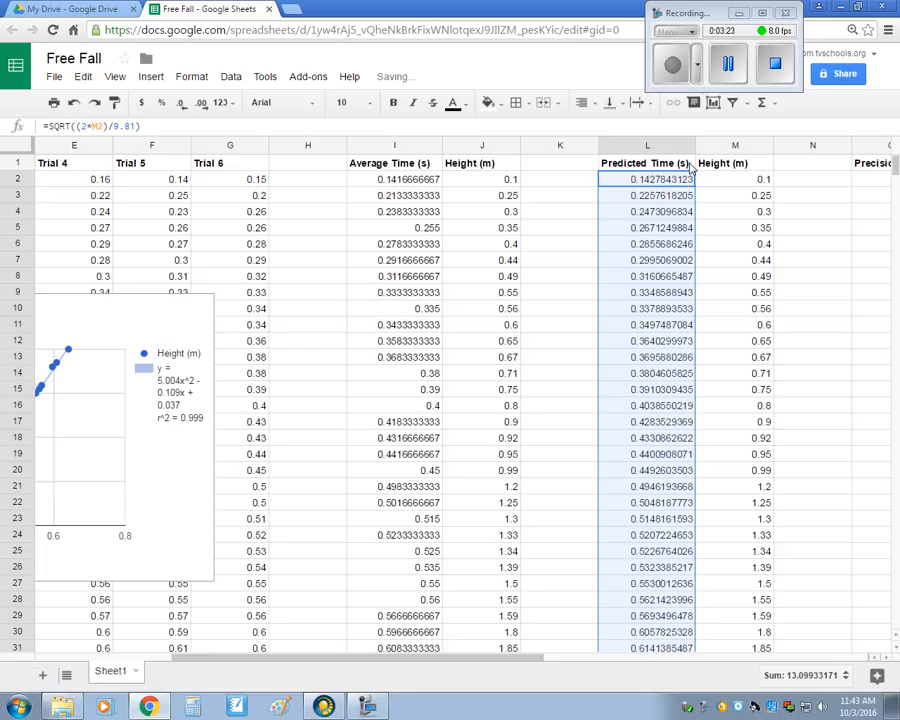
left_click(832, 243)
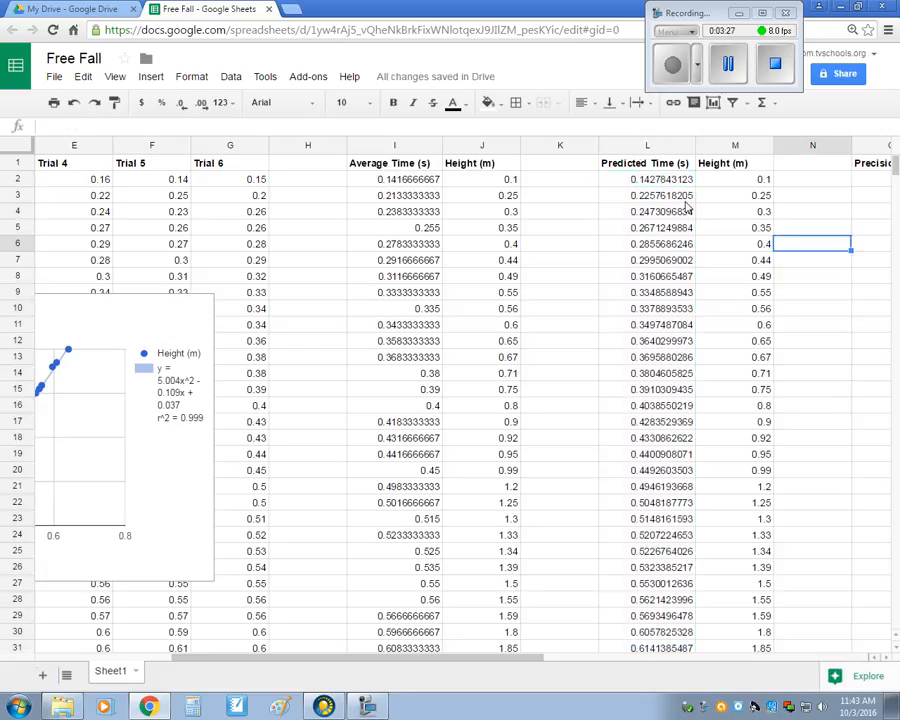
Step: Create a scatter chart from the Predicted Time (s) and Height (m) data in L1:M32
left_click_drag(651, 168, 733, 521)
scroll(512, 311, "up", 4)
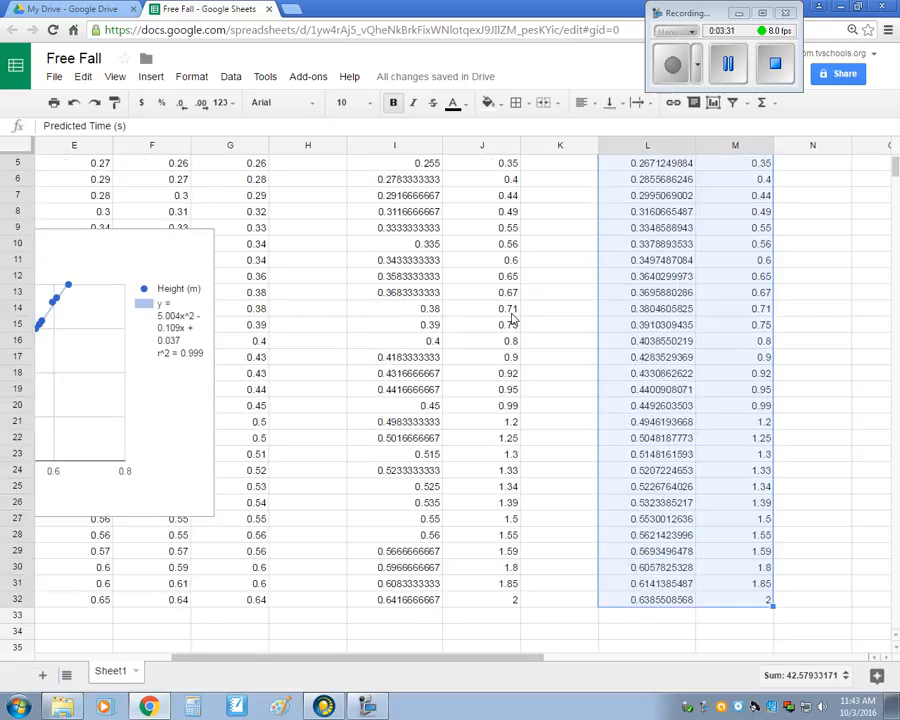
left_click(150, 79)
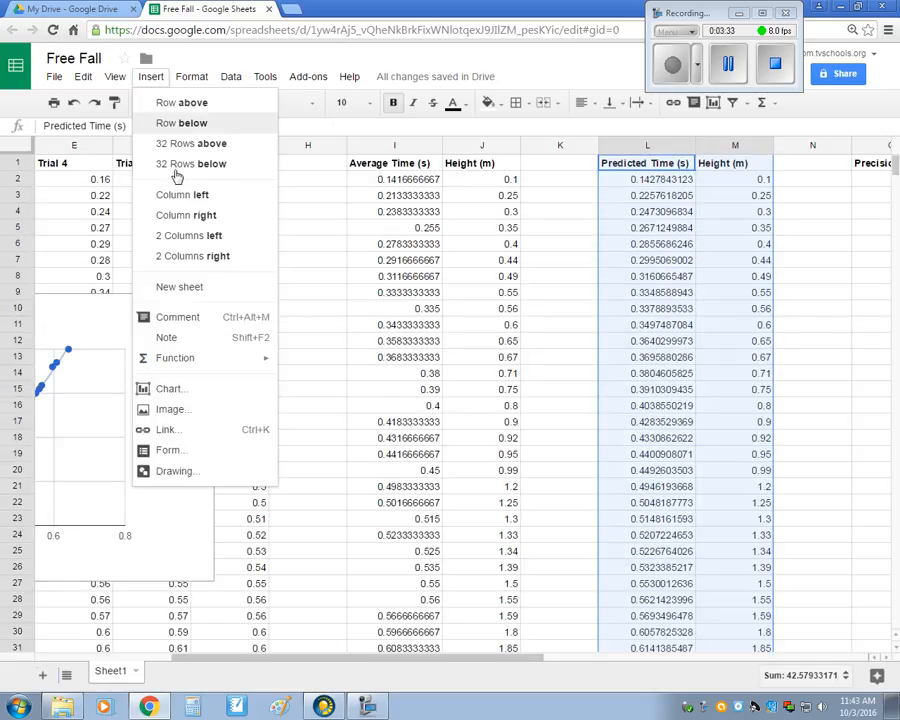
left_click(168, 389)
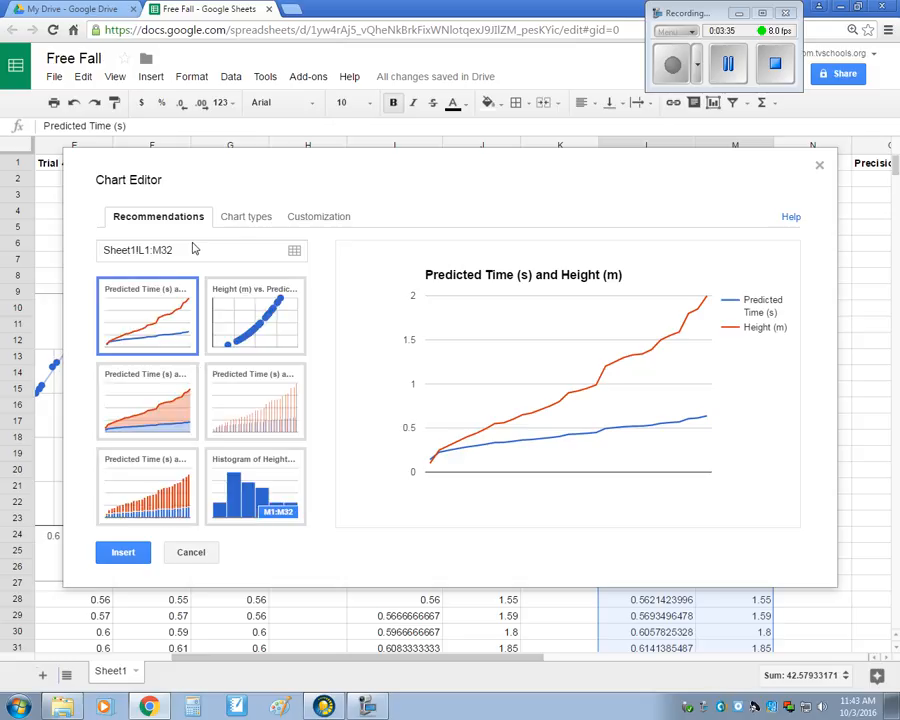
left_click(241, 219)
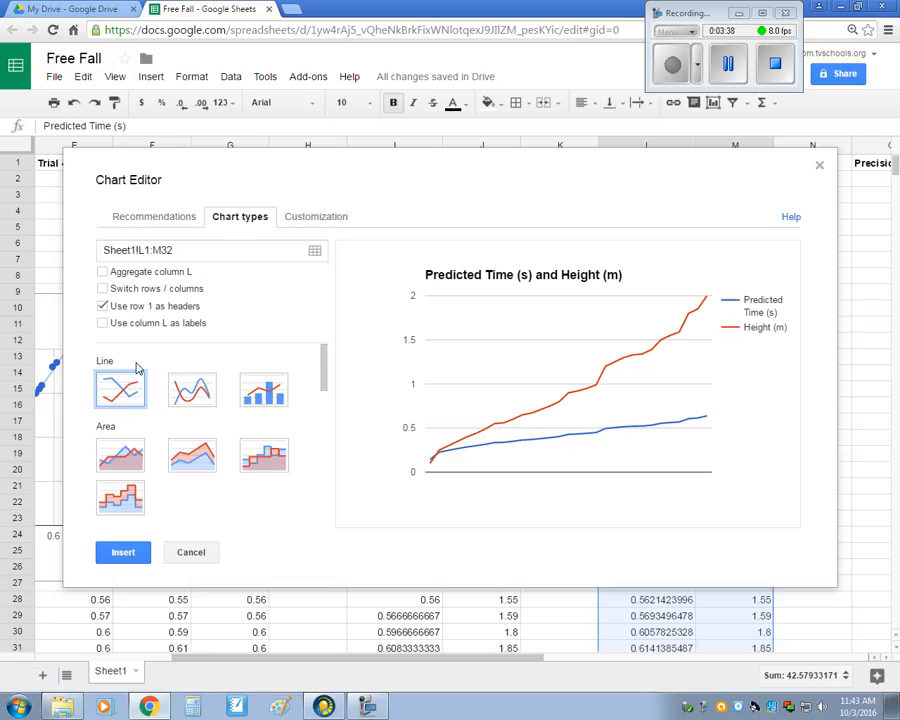
scroll(135, 372, "down", 5)
left_click(126, 364)
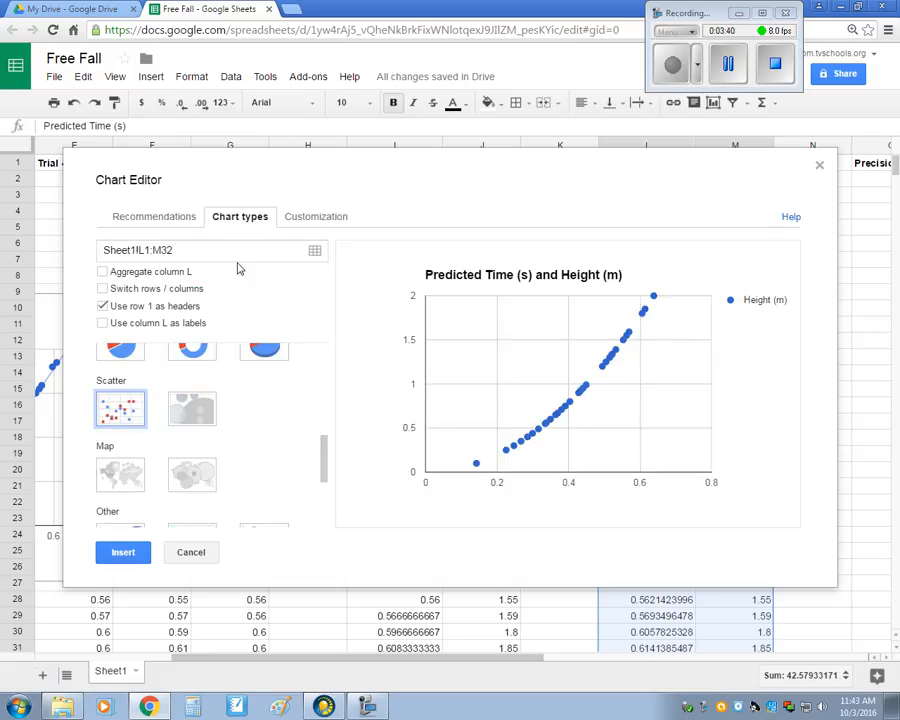
Step: Change the chart title to "Predicted Data"
left_click(303, 219)
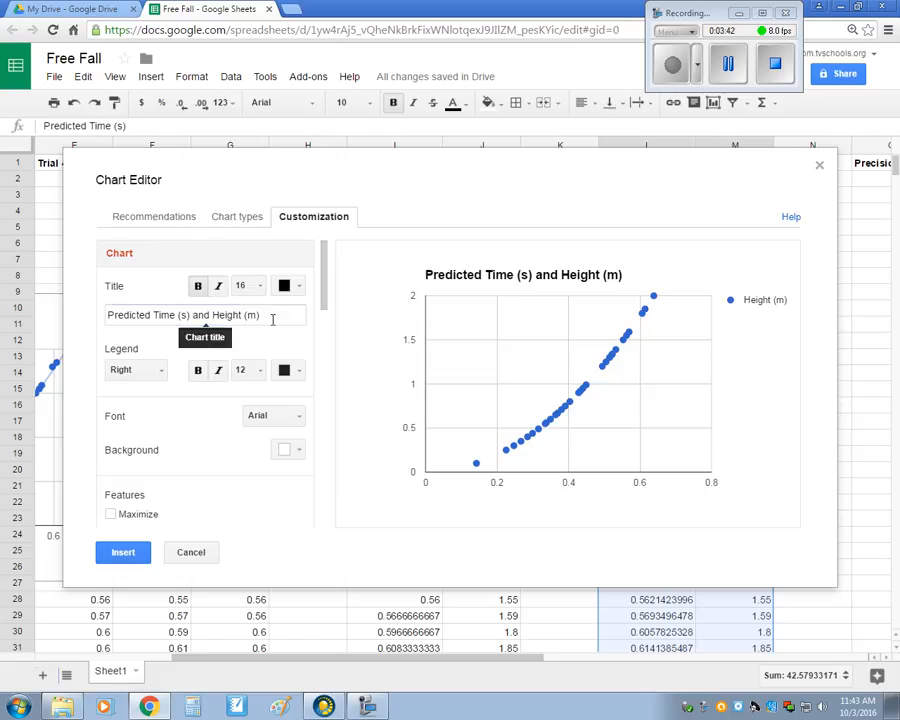
left_click_drag(301, 315, 51, 292)
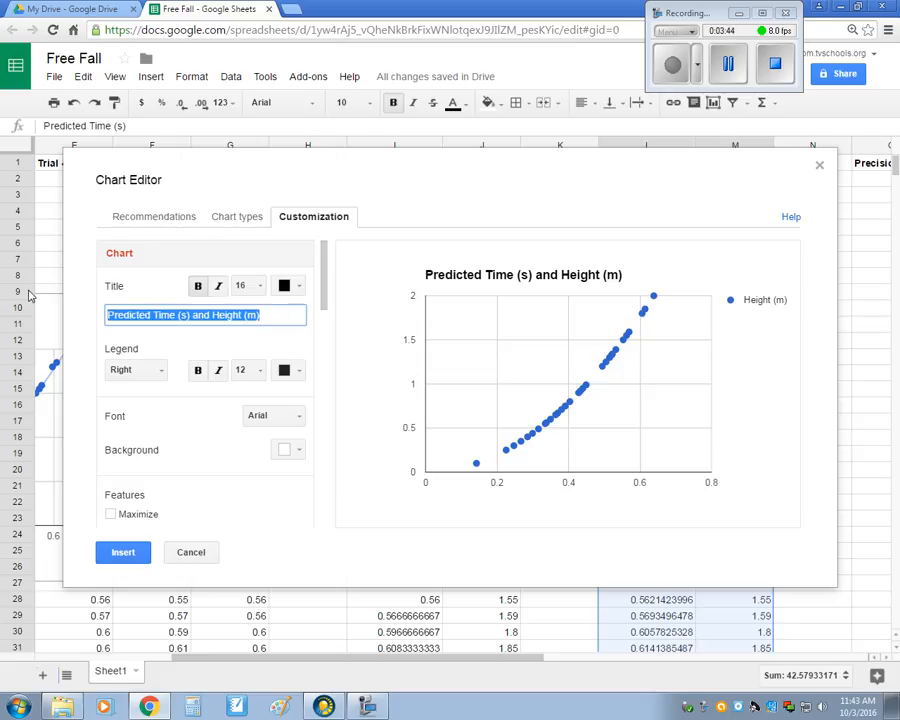
type("Predicted")
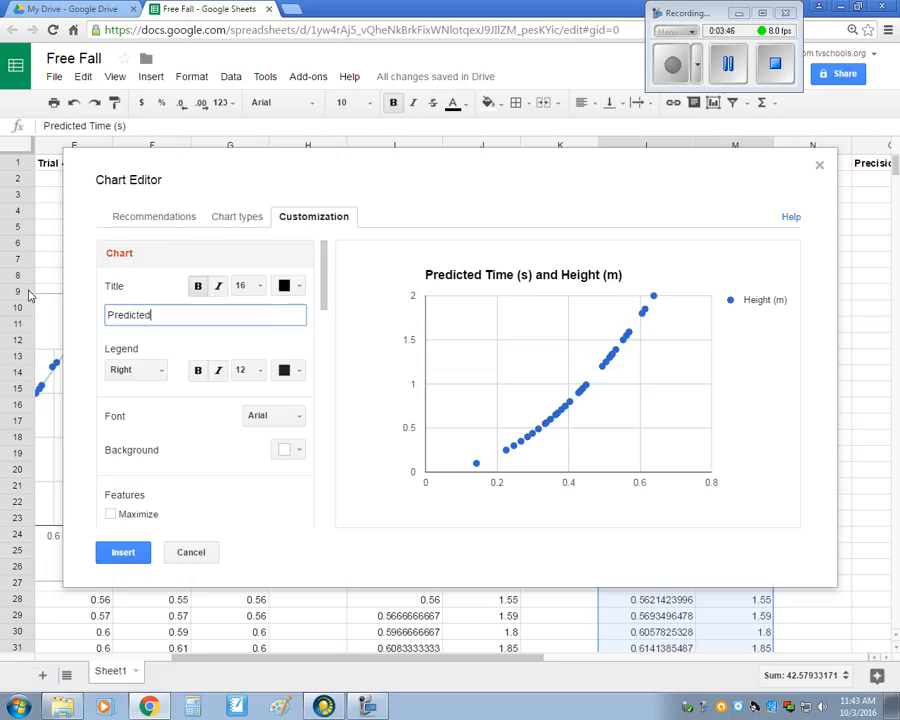
key("BackSpace")
key("BackSpace")
key("BackSpace")
Step: Title the horizontal axis "Predicted Time (s)" and the left vertical axis "Height (m)"
scroll(140, 340, "down", 5)
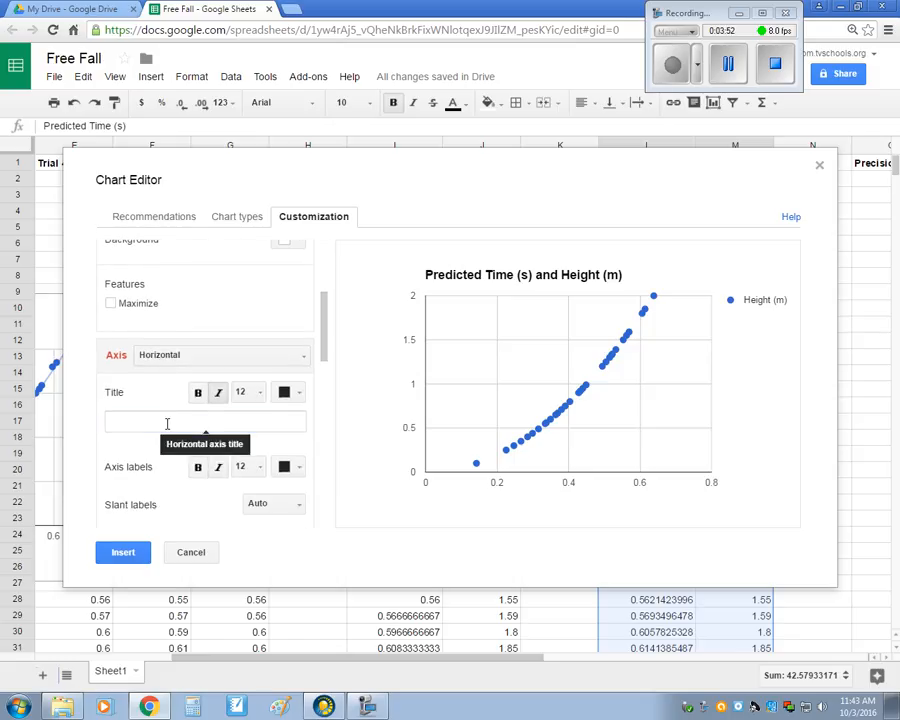
left_click(167, 423)
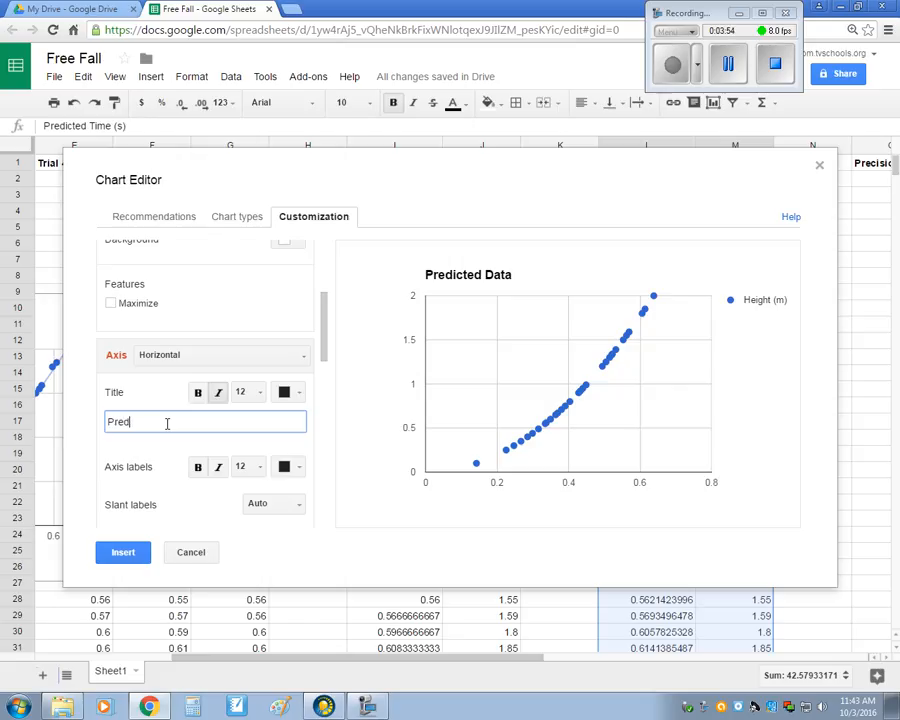
type("Predicted Time (s")
left_click(300, 355)
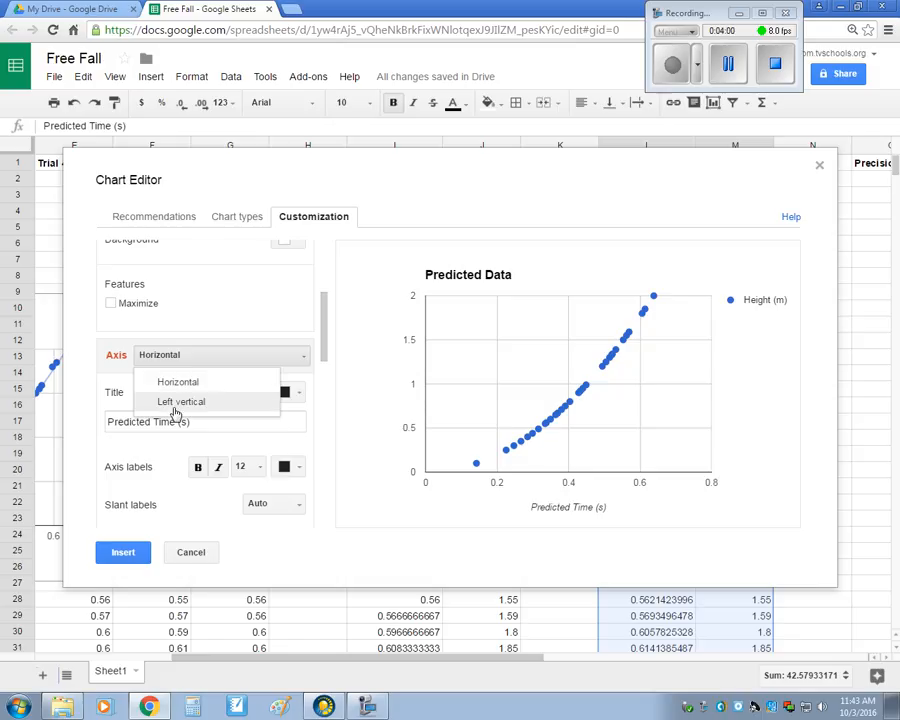
left_click(180, 401)
left_click(146, 419)
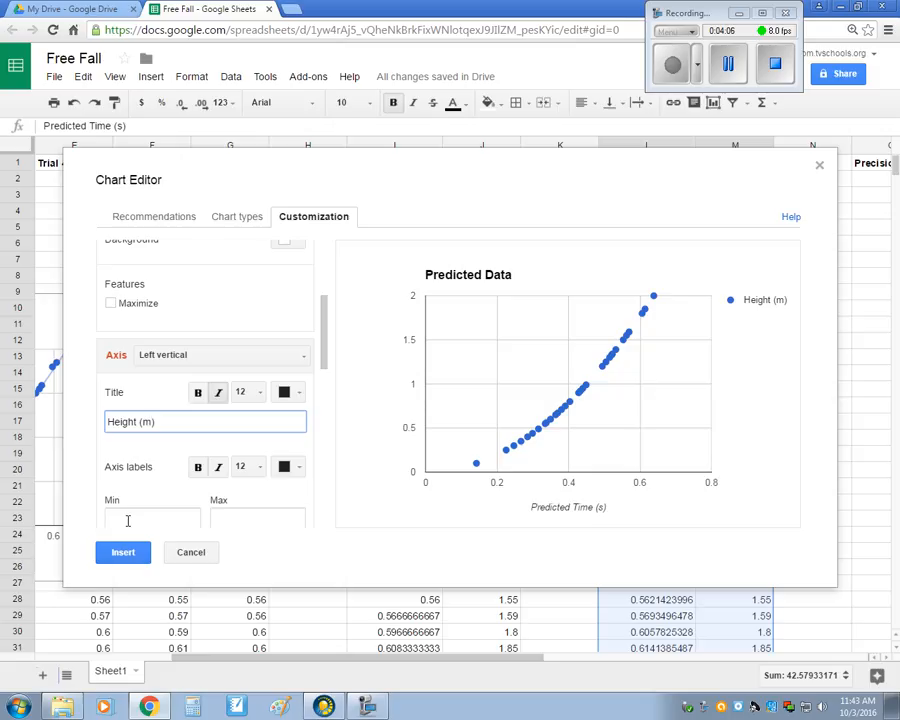
Step: Add a degree 2 polynomial trendline to the Height (m) series of the Predicted Data chart
scroll(240, 430, "down", 2)
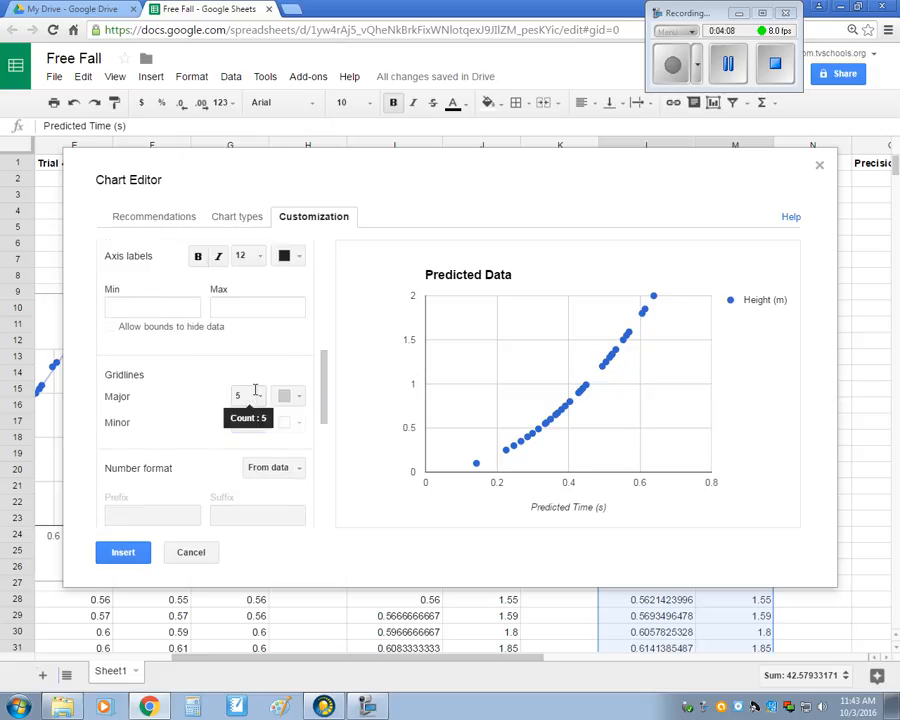
scroll(331, 353, "down", 3)
scroll(200, 385, "down", 1)
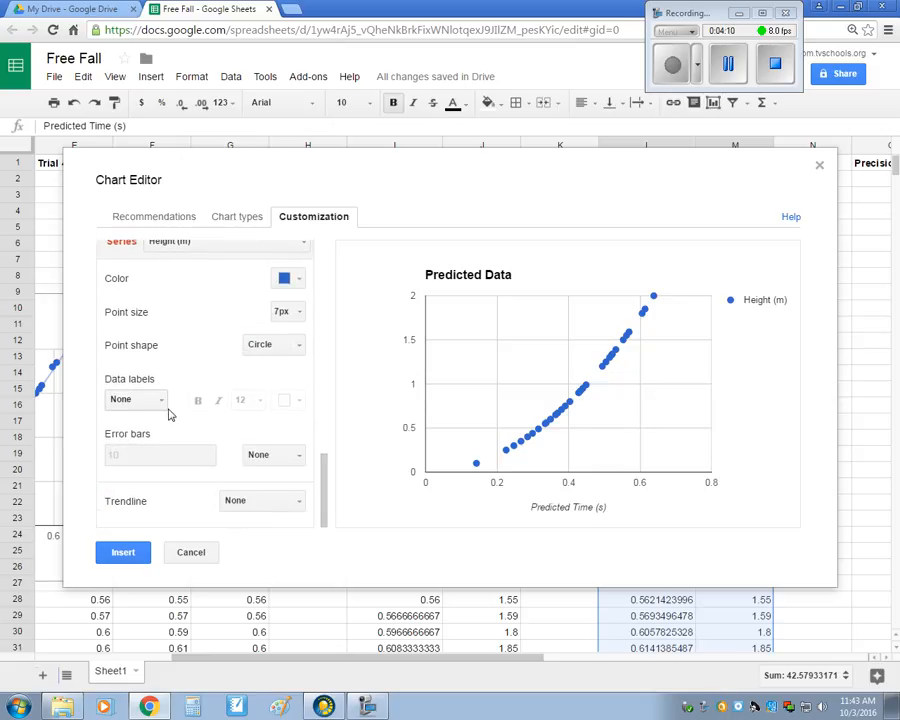
left_click(257, 501)
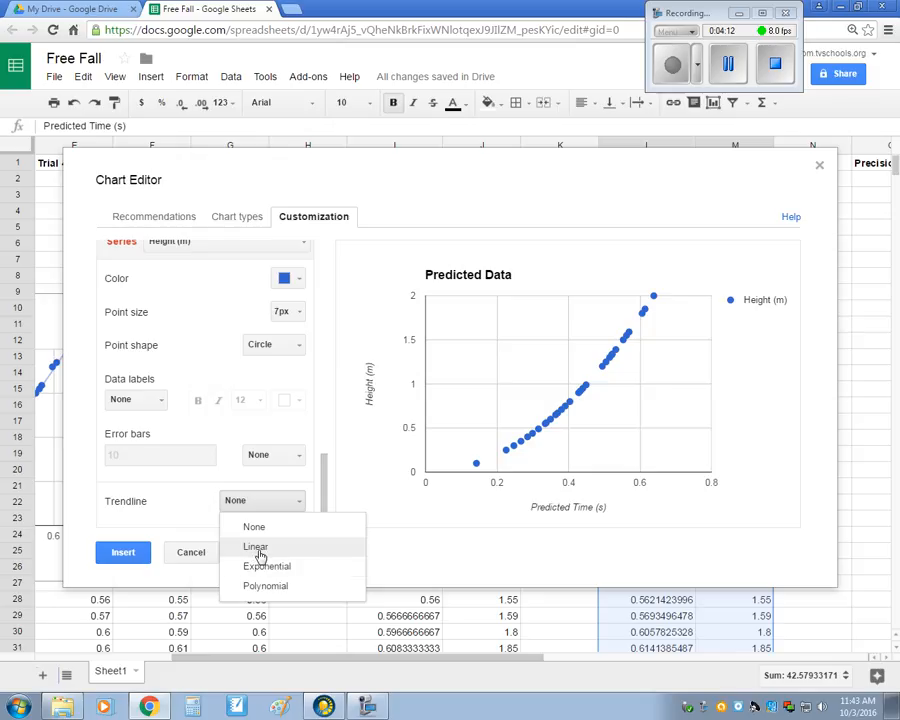
left_click(257, 548)
scroll(285, 440, "down", 2)
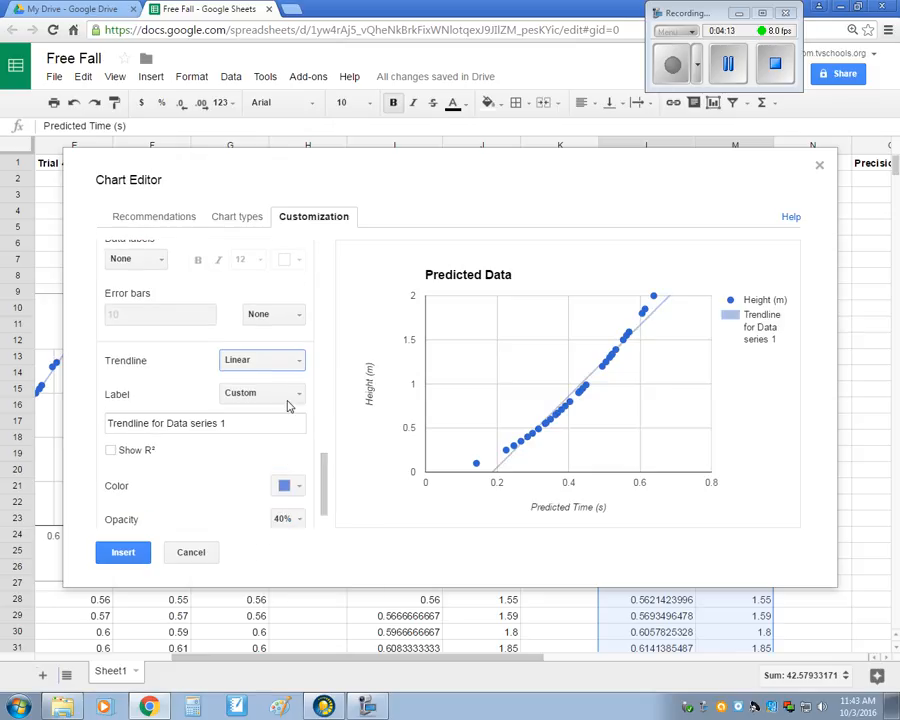
left_click(296, 360)
left_click(275, 445)
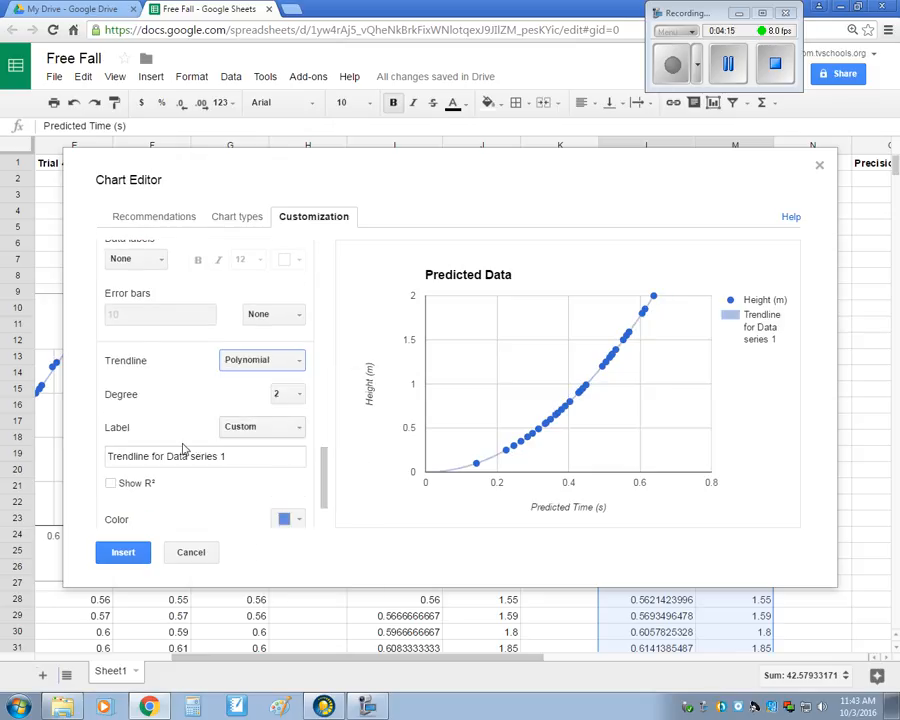
Step: Show R² and use the equation as the trendline label, and insert the Predicted Data chart into the sheet
left_click(112, 484)
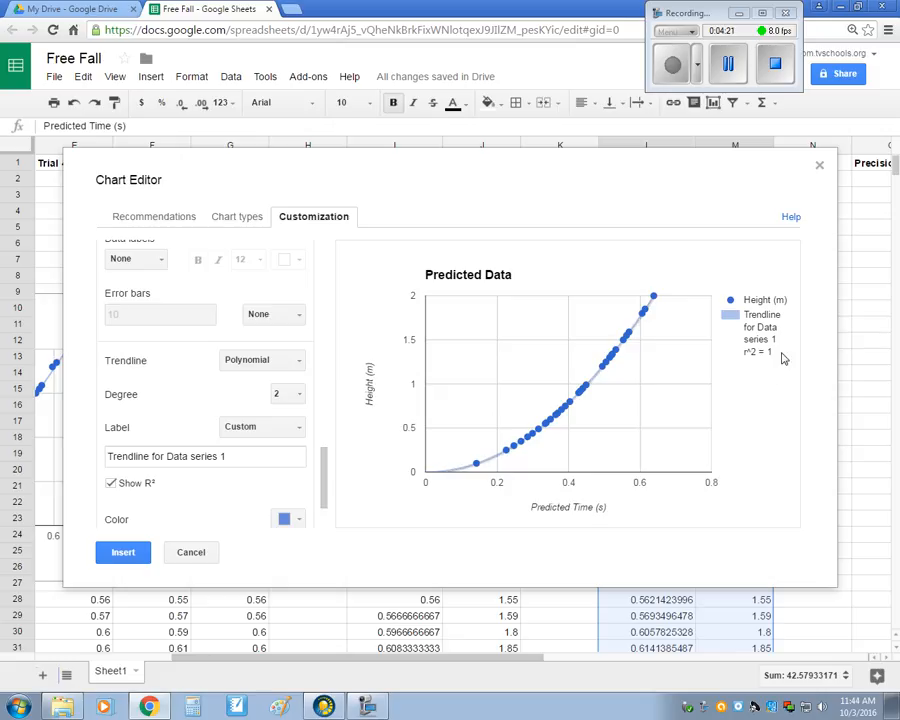
left_click(286, 430)
left_click(283, 474)
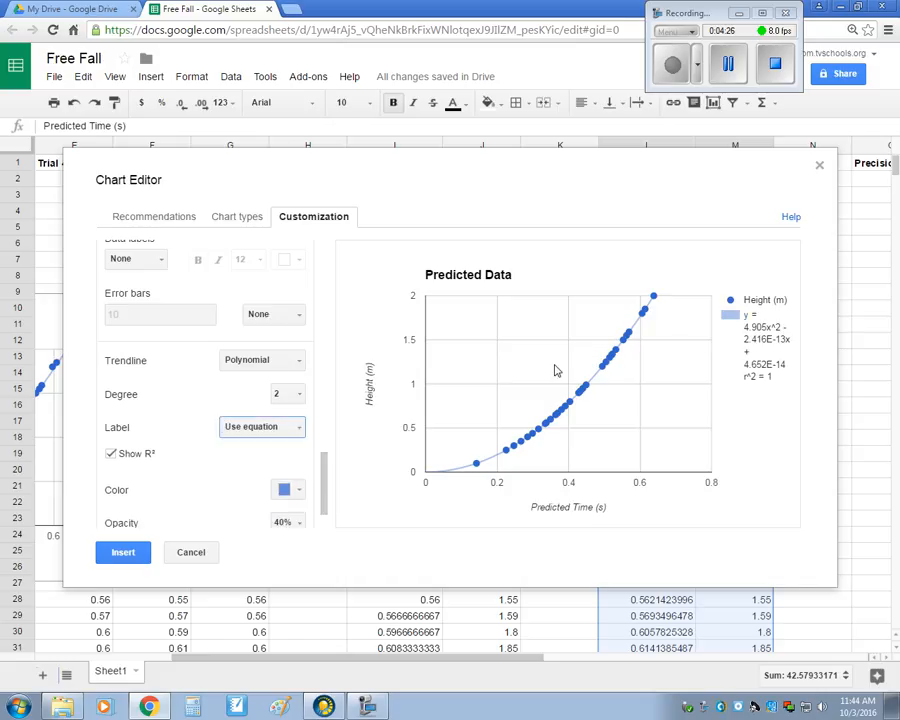
left_click(124, 554)
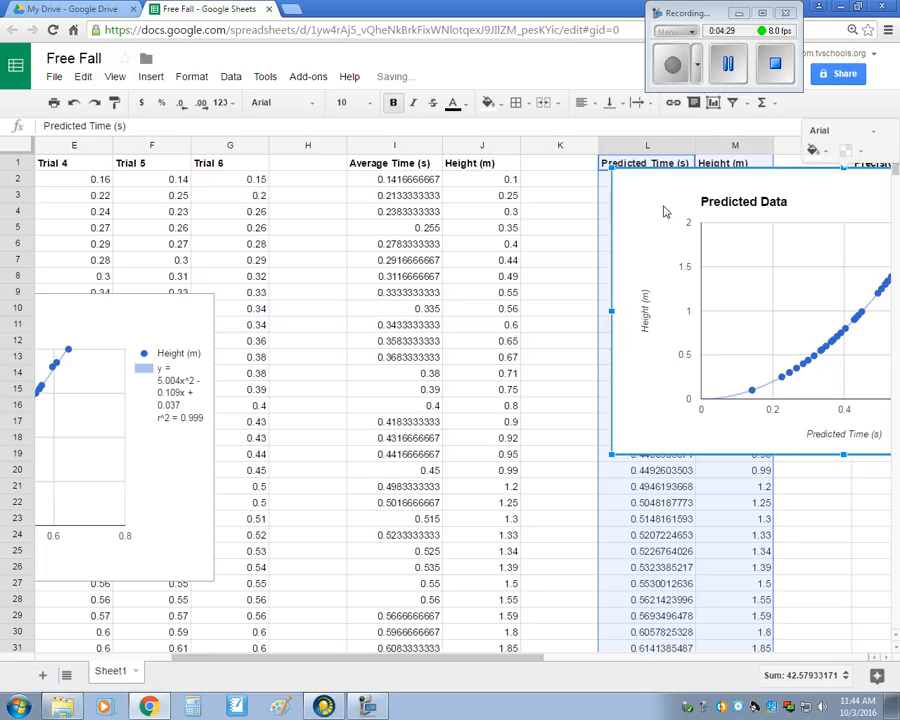
Step: Move the Predicted Data chart directly below the Experimental Data chart and compare their trendline equations
left_click_drag(667, 215, 386, 298)
scroll(400, 275, "down", 1)
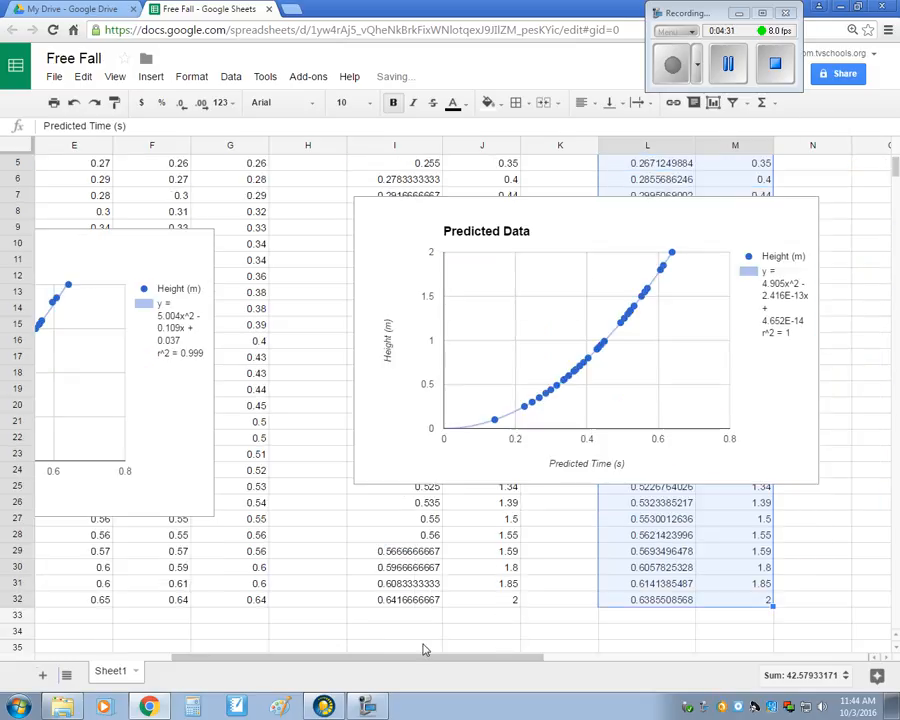
left_click_drag(425, 657, 267, 603)
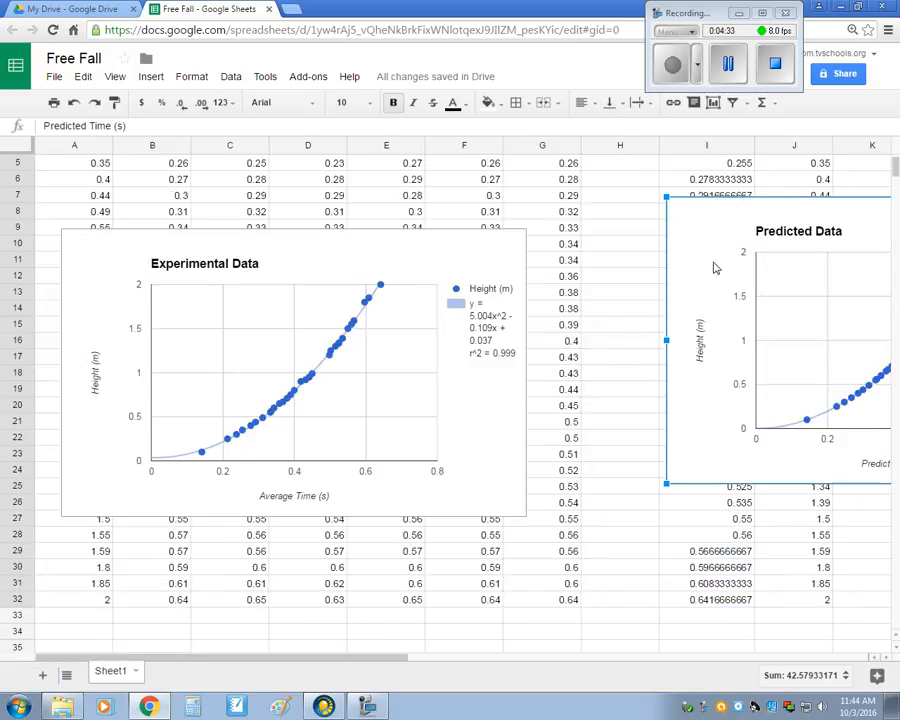
left_click_drag(712, 312, 191, 502)
scroll(376, 398, "down", 2)
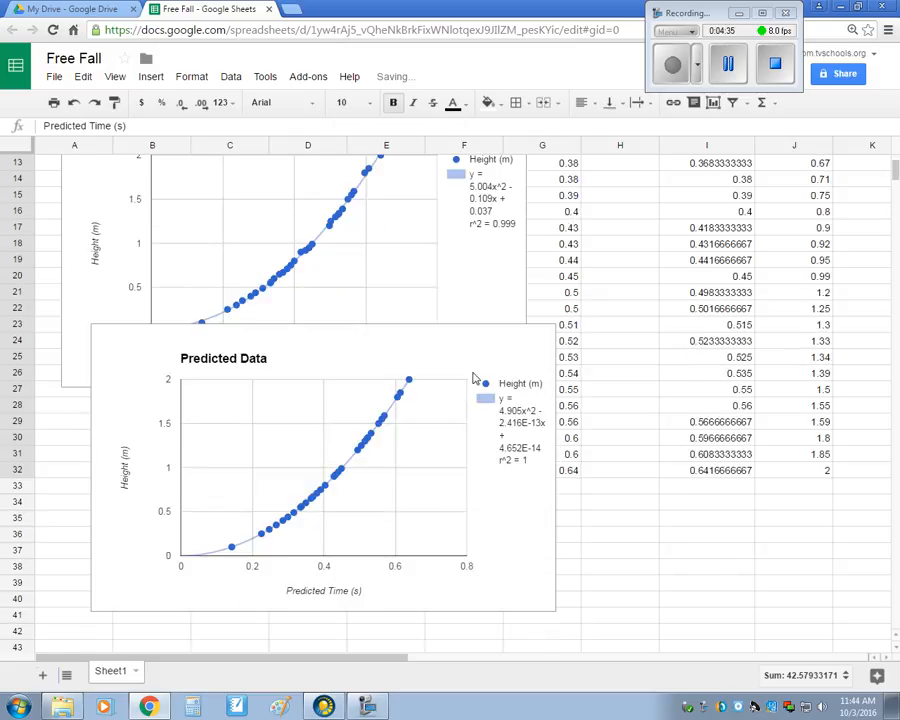
left_click_drag(479, 347, 465, 400)
scroll(508, 387, "up", 1)
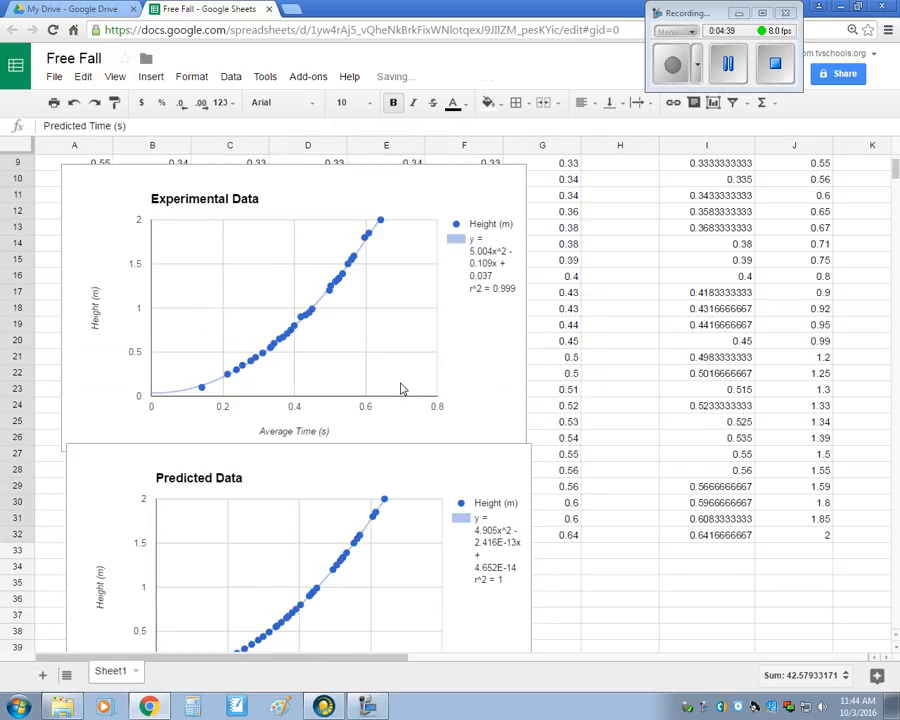
scroll(401, 389, "down", 1)
scroll(395, 390, "up", 2)
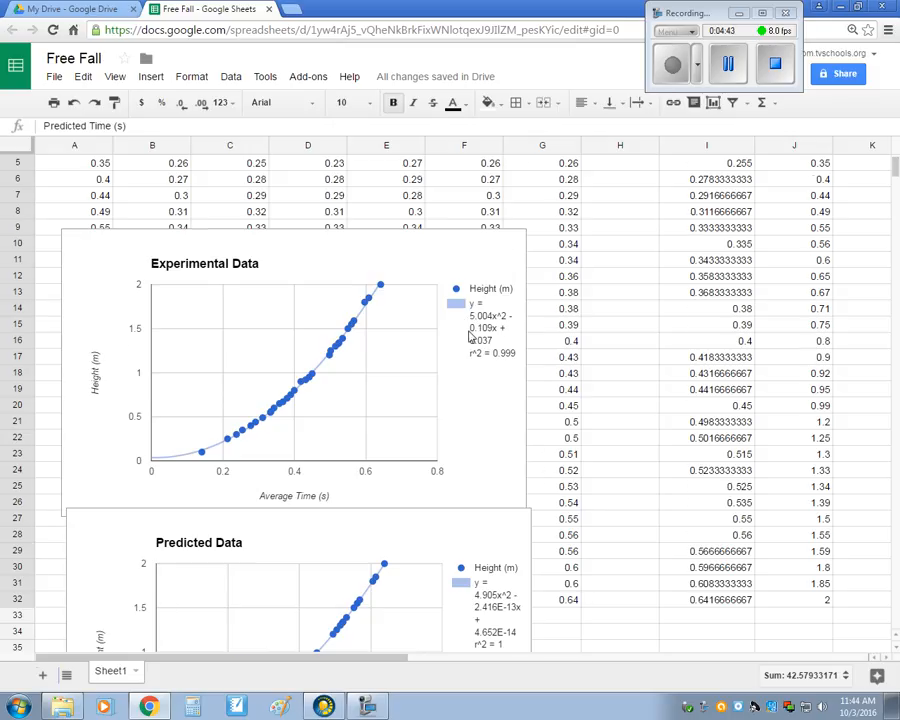
scroll(490, 573, "down", 1)
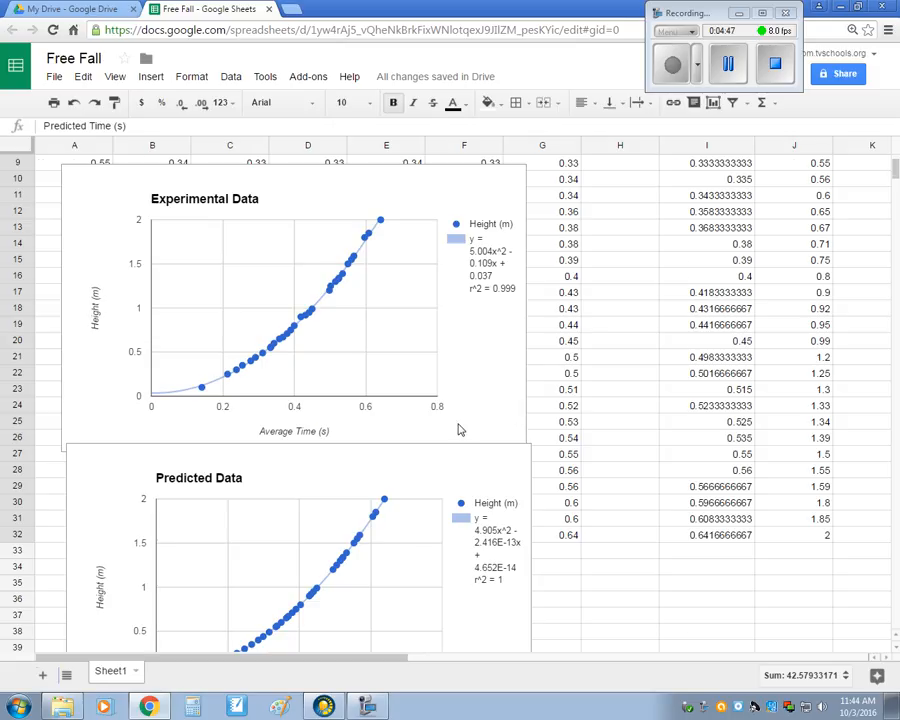
scroll(455, 415, "up", 2)
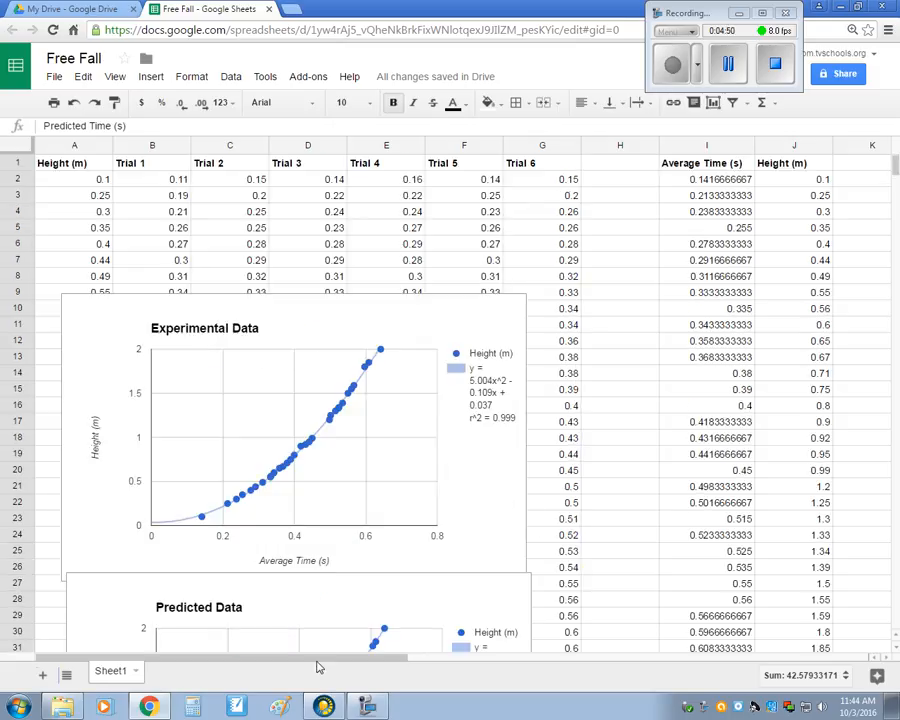
Step: Calculate the standard deviation of the six trials in Precision cell O2 with =STDEV(B2:G2)
left_click_drag(326, 662, 538, 666)
left_click(734, 179)
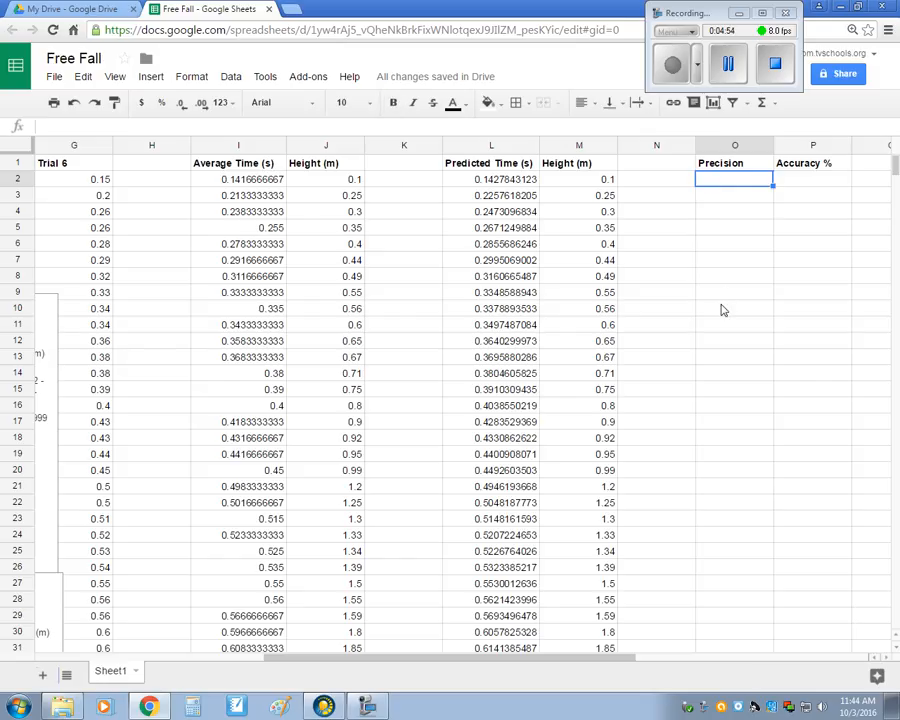
scroll(689, 322, "down", 1)
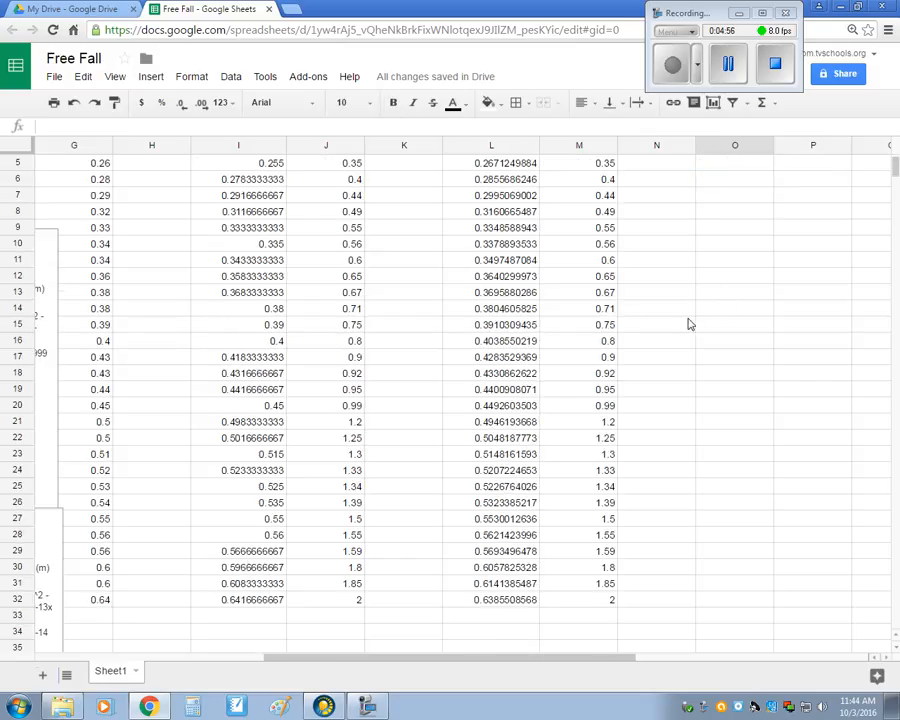
scroll(689, 324, "up", 1)
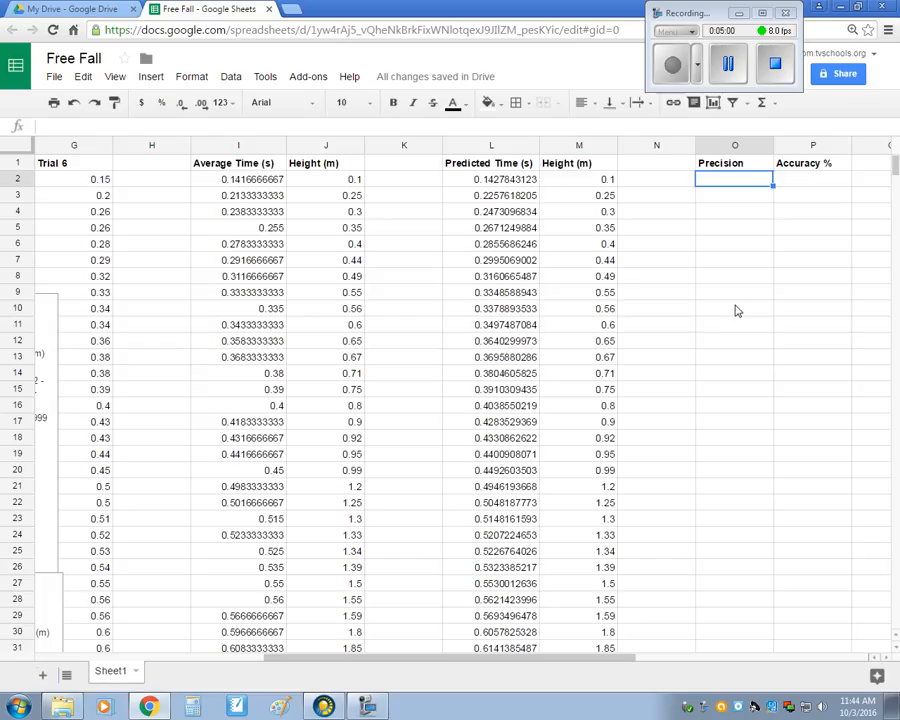
type("=")
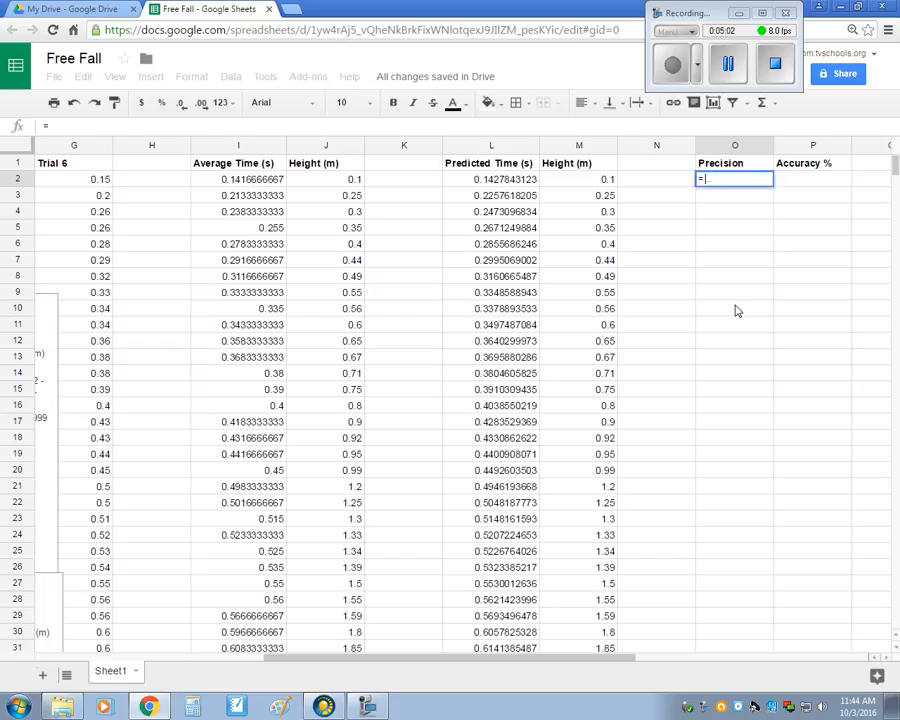
type("st")
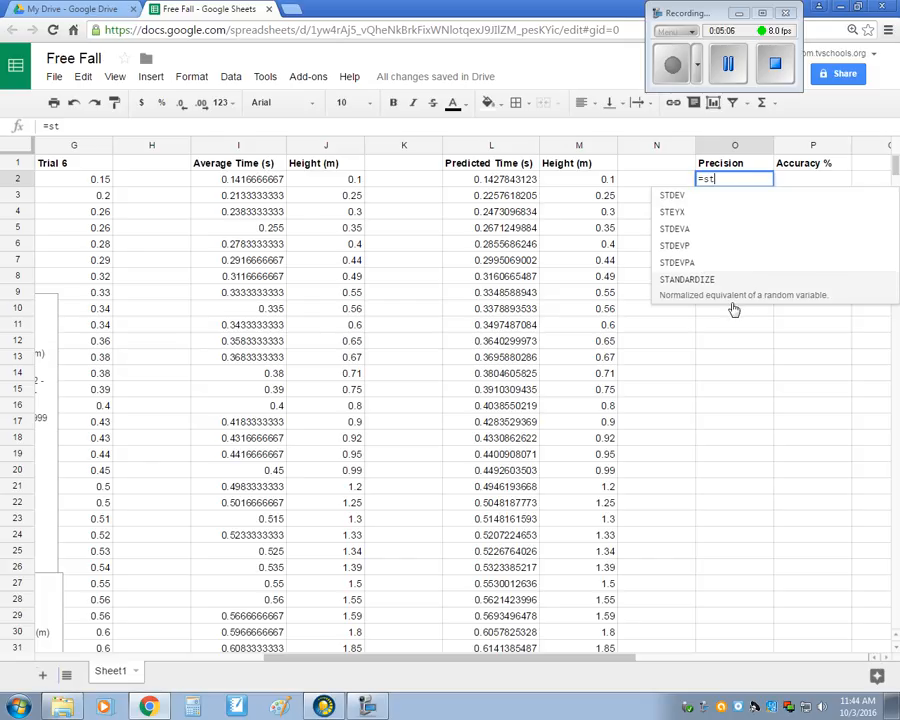
left_click(679, 202)
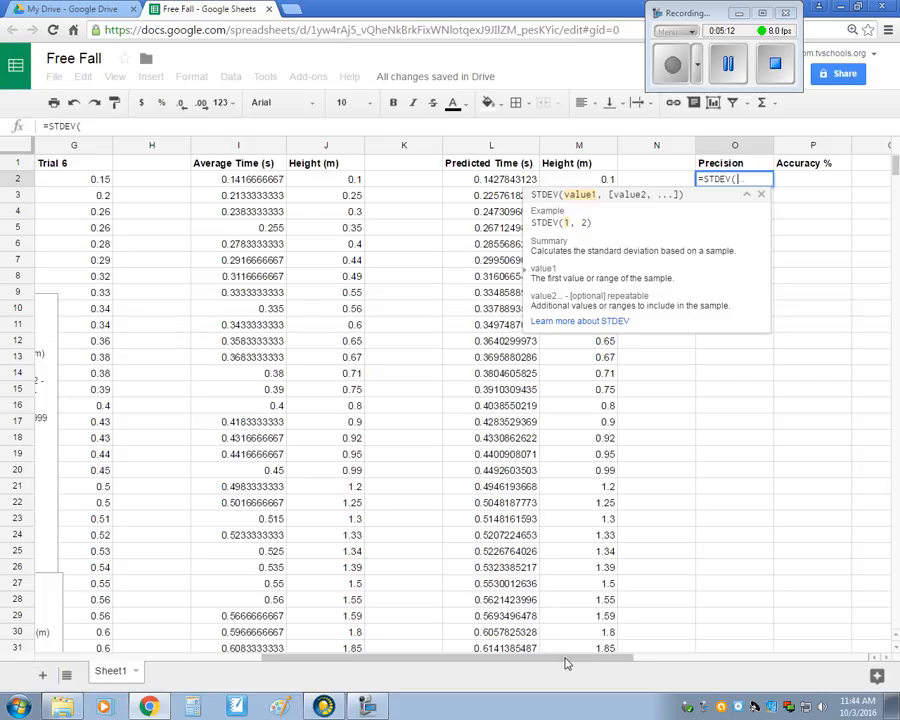
left_click_drag(566, 660, 300, 652)
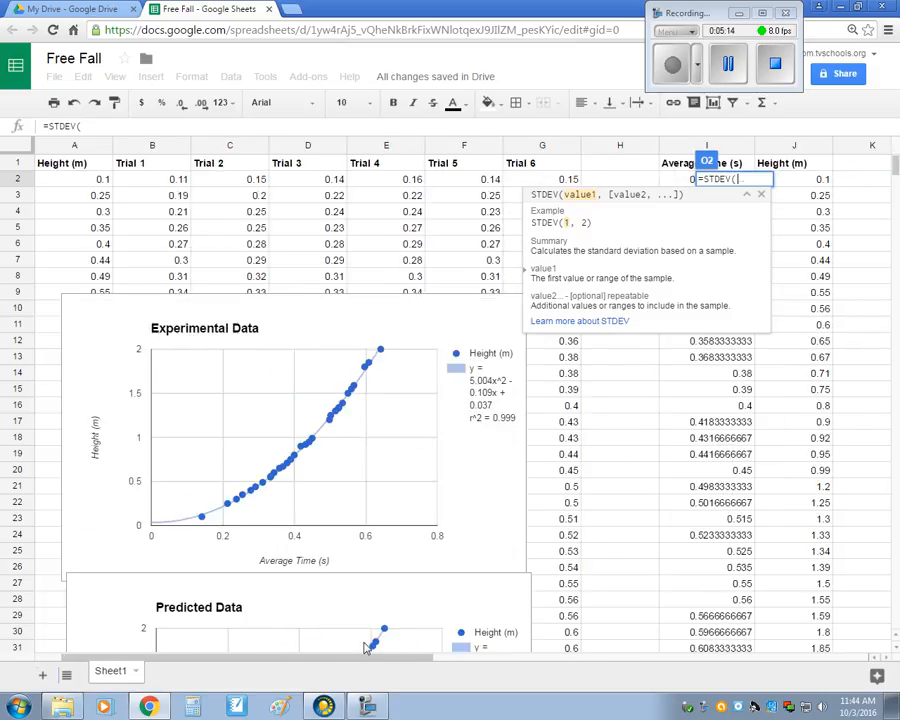
left_click(180, 182)
left_click_drag(180, 184, 535, 188)
type(")")
key("Return")
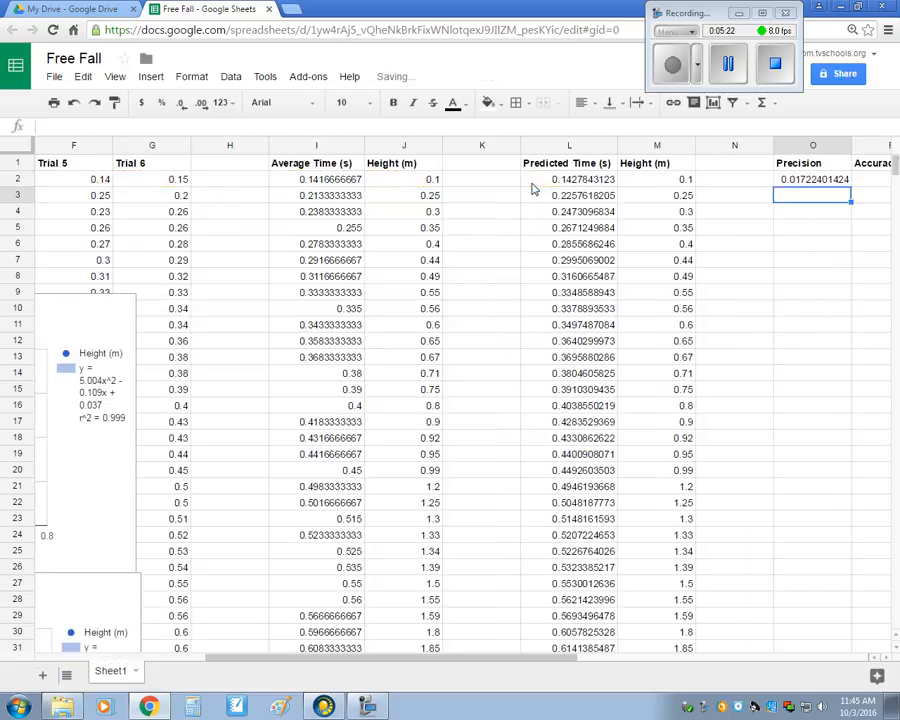
Step: Fill the standard deviation formula from O2 down the Precision column for all the data rows
left_click(800, 179)
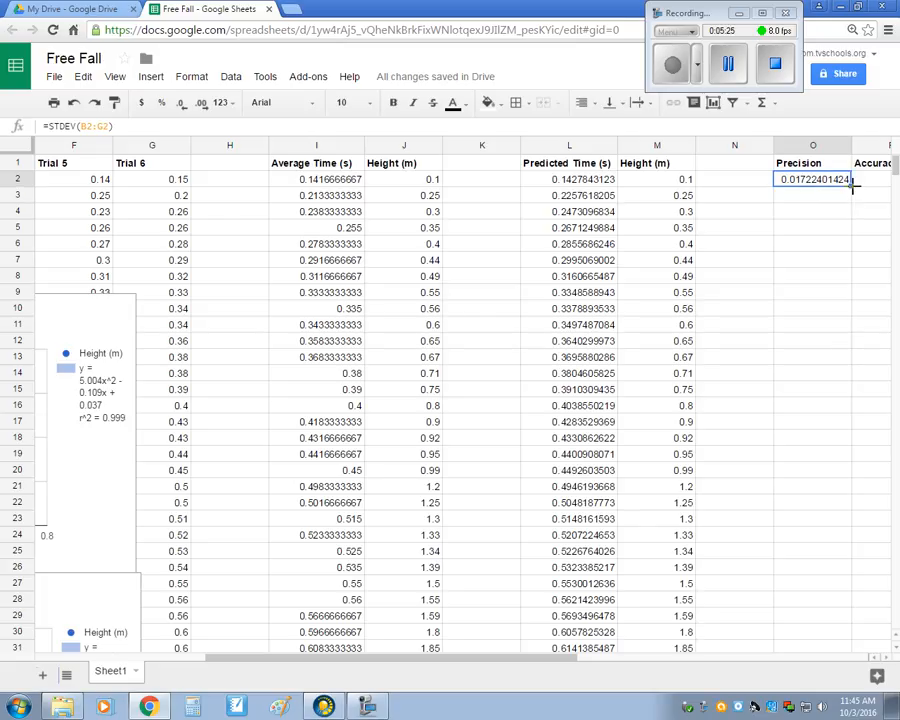
left_click_drag(853, 187, 824, 597)
scroll(825, 453, "up", 2)
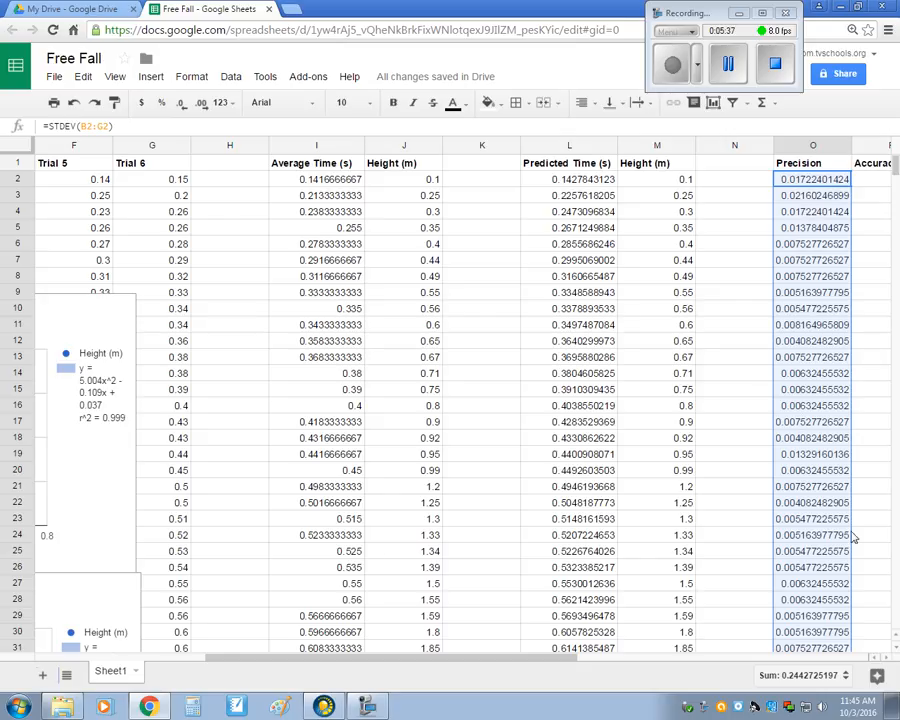
scroll(810, 570, "down", 2)
scroll(812, 560, "up", 2)
left_click(866, 229)
Step: Enter the percent difference formula =((I2-L2)/L2)*100 in Accuracy % cell P2
left_click_drag(530, 659, 578, 660)
left_click(824, 186)
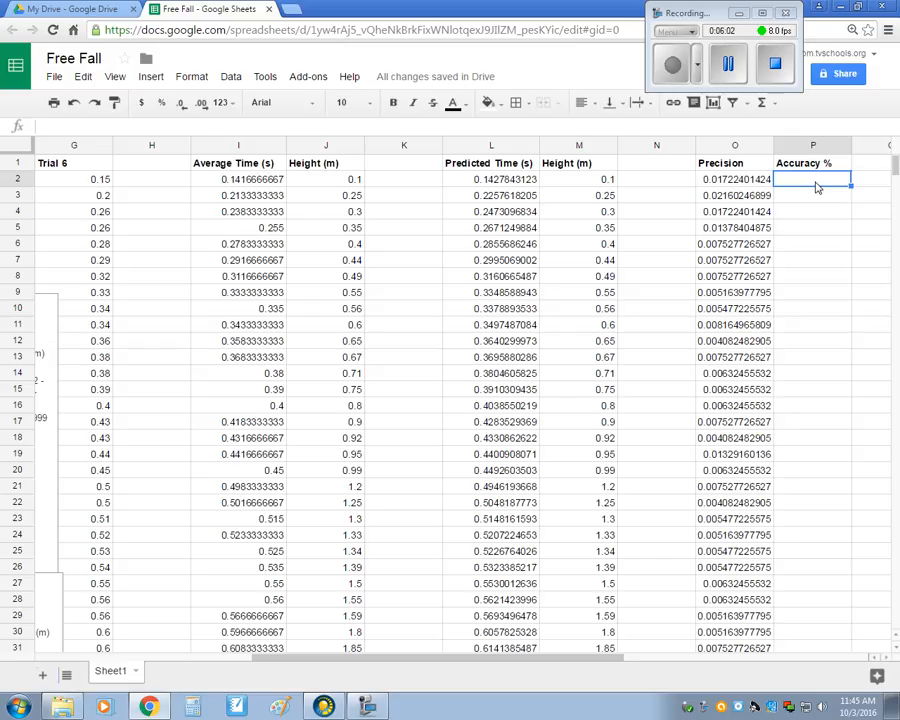
type("=")
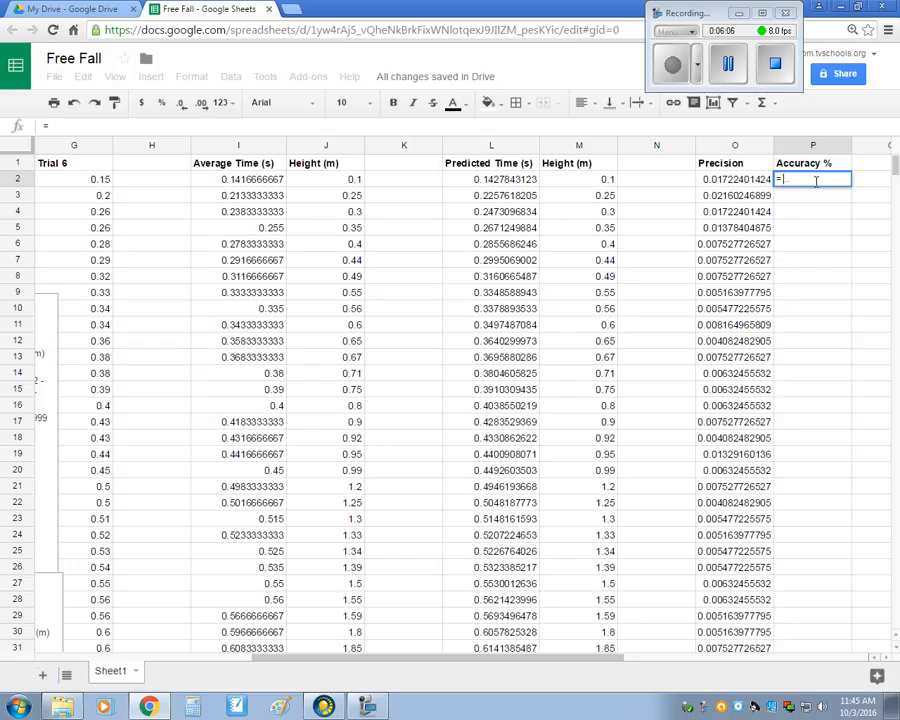
type("()*100")
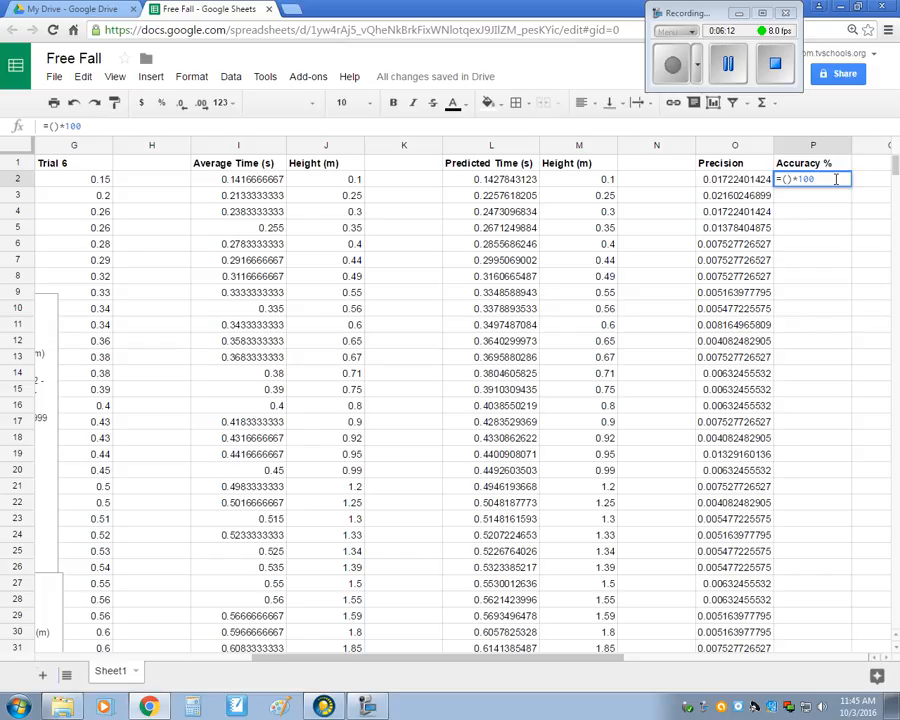
type("(")
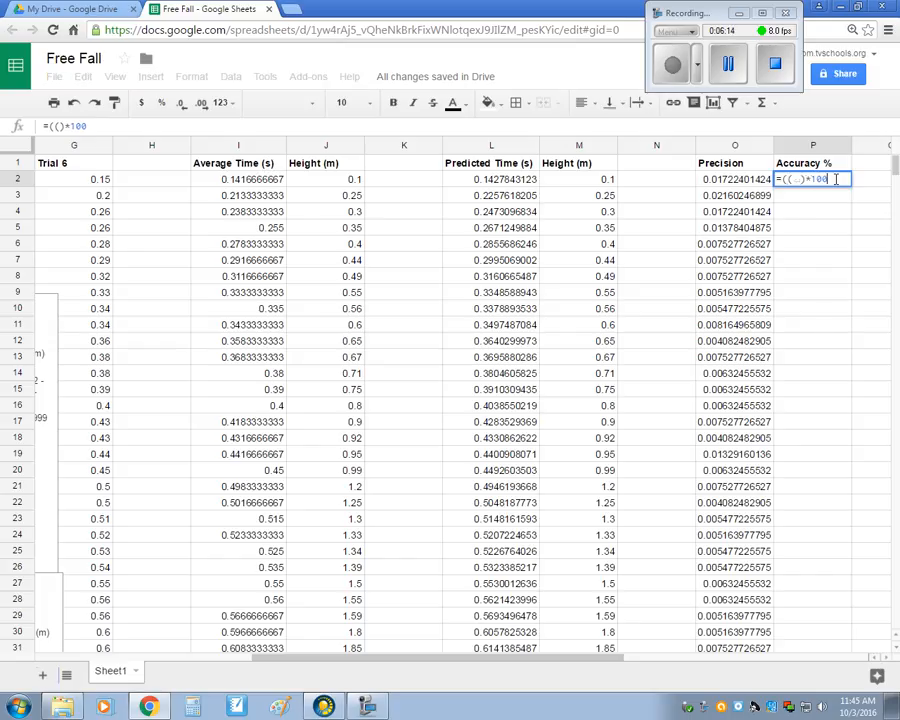
left_click(260, 180)
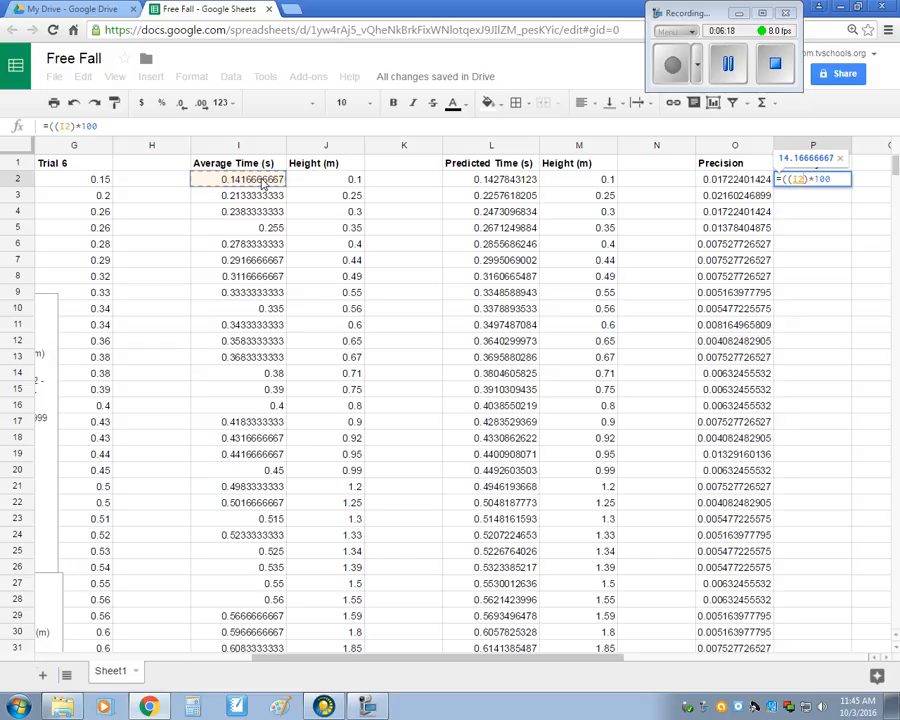
type("-")
left_click(494, 181)
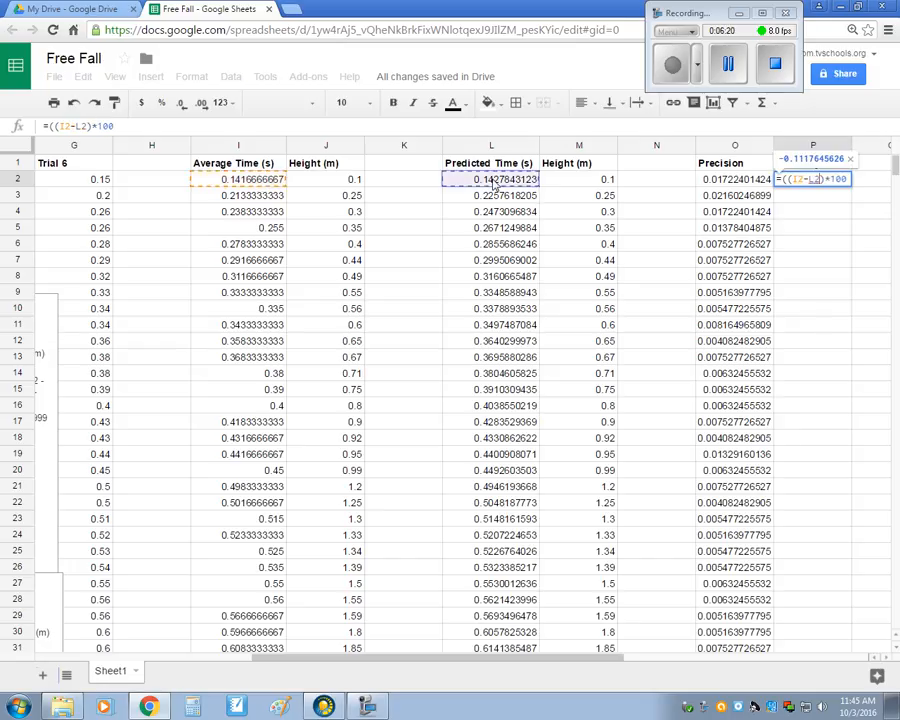
type(")")
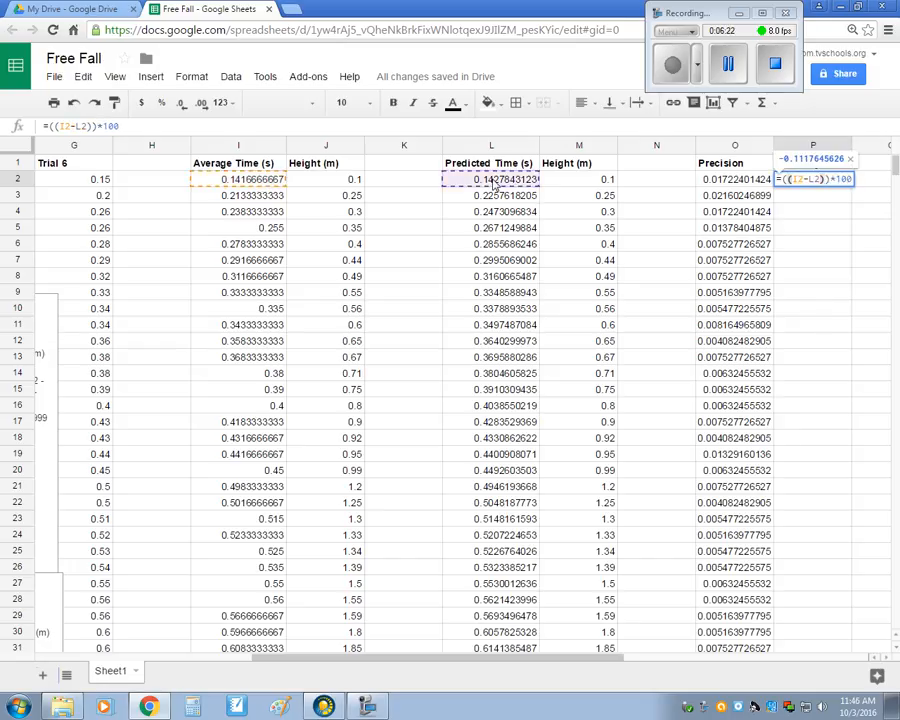
type("/")
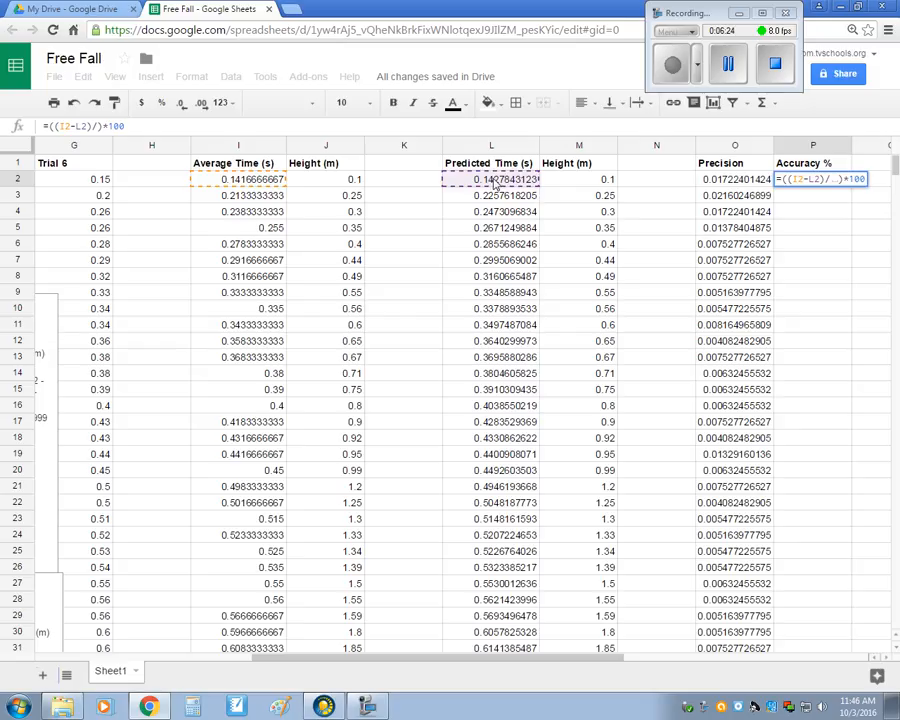
left_click(497, 184)
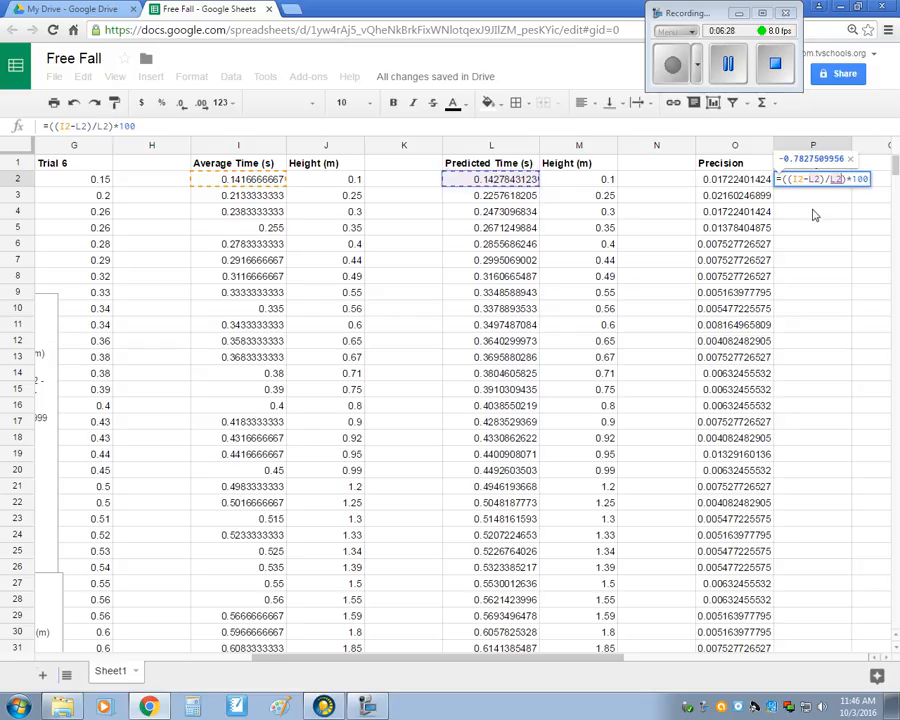
key("Return")
Step: Fill the percent difference formula from P2 down the Accuracy % column to row 32
left_click(790, 181)
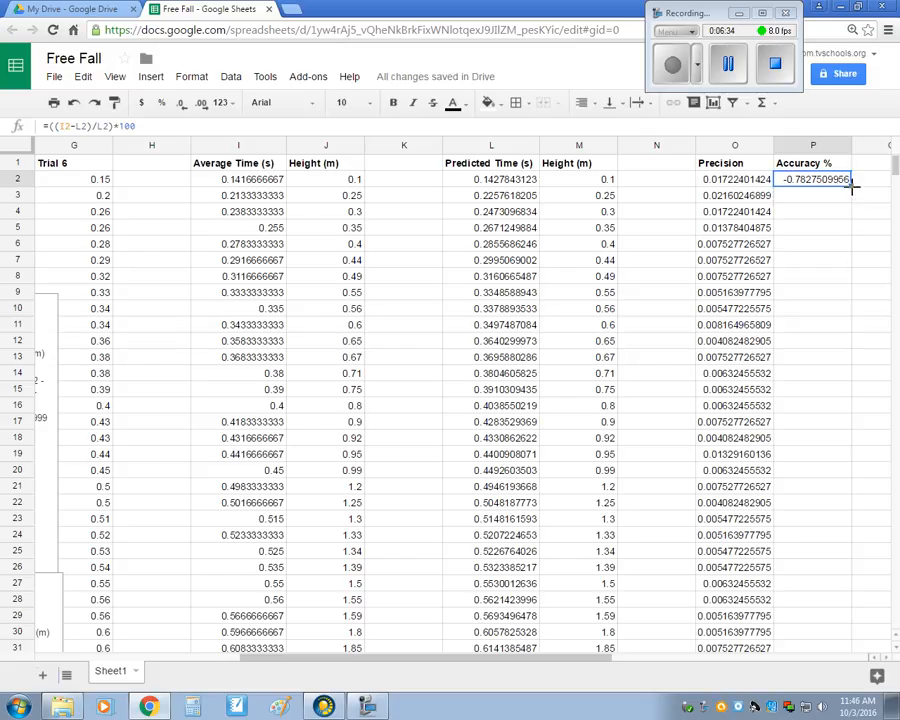
left_click_drag(851, 189, 835, 527)
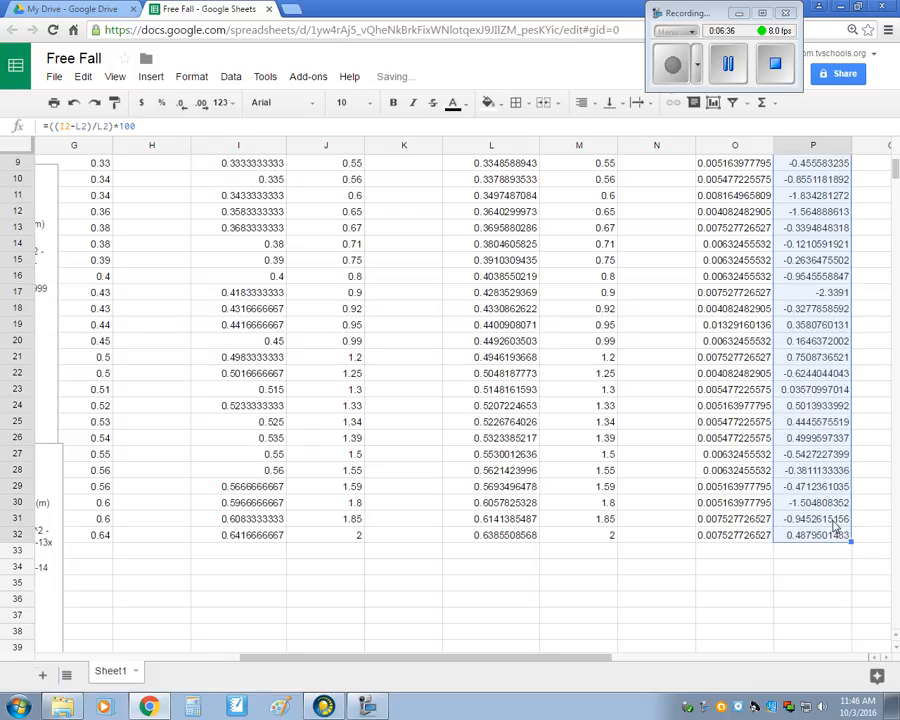
scroll(878, 430, "up", 3)
left_click(872, 260)
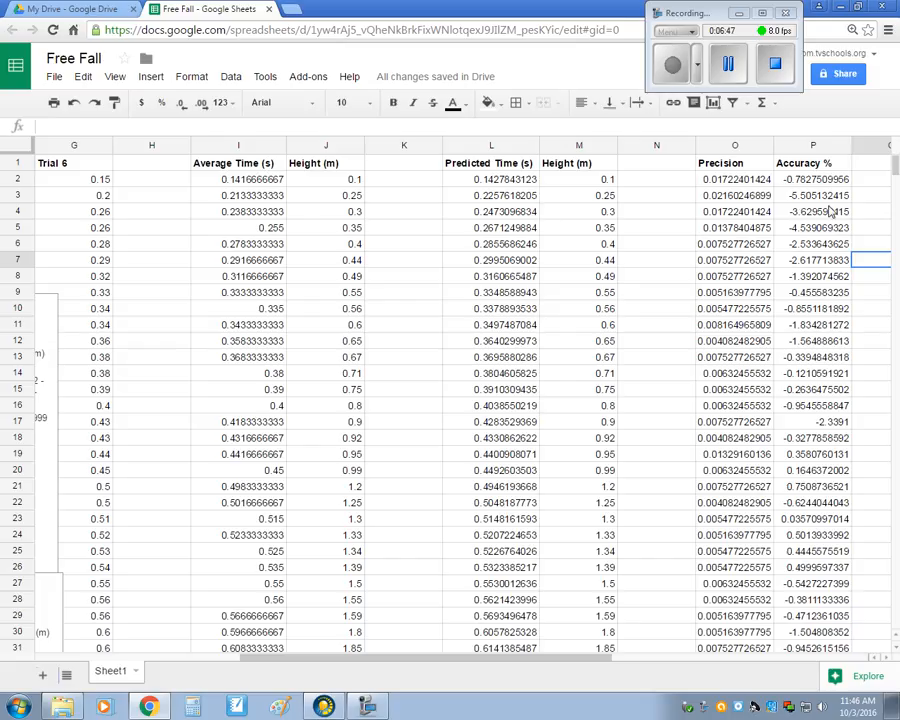
Step: Review the Accuracy % values down the column, checking the positive results in rows 19 and 20
scroll(825, 207, "down", 2)
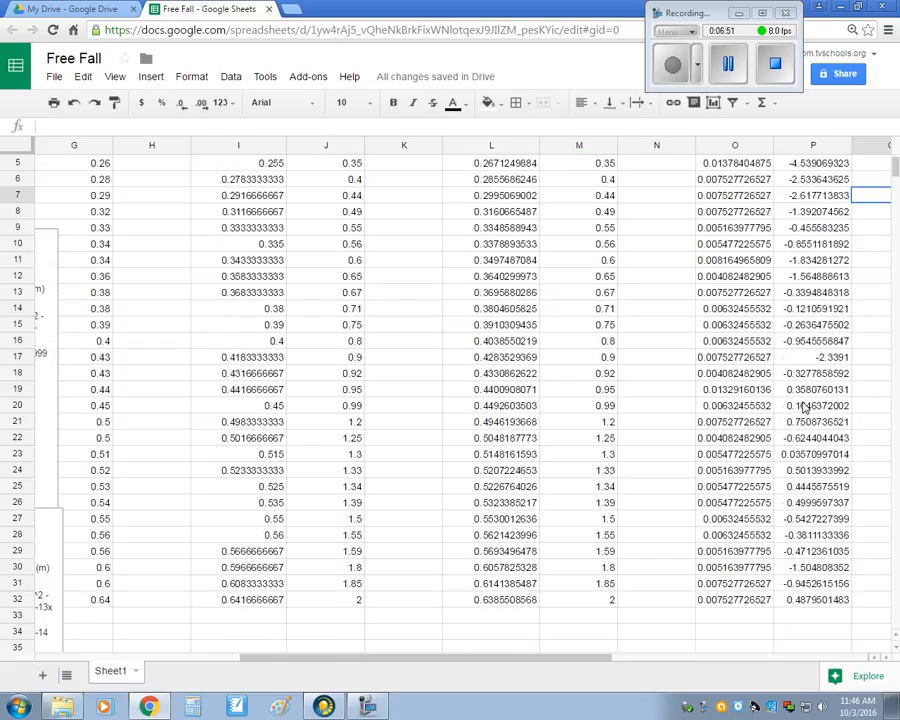
left_click_drag(808, 389, 815, 405)
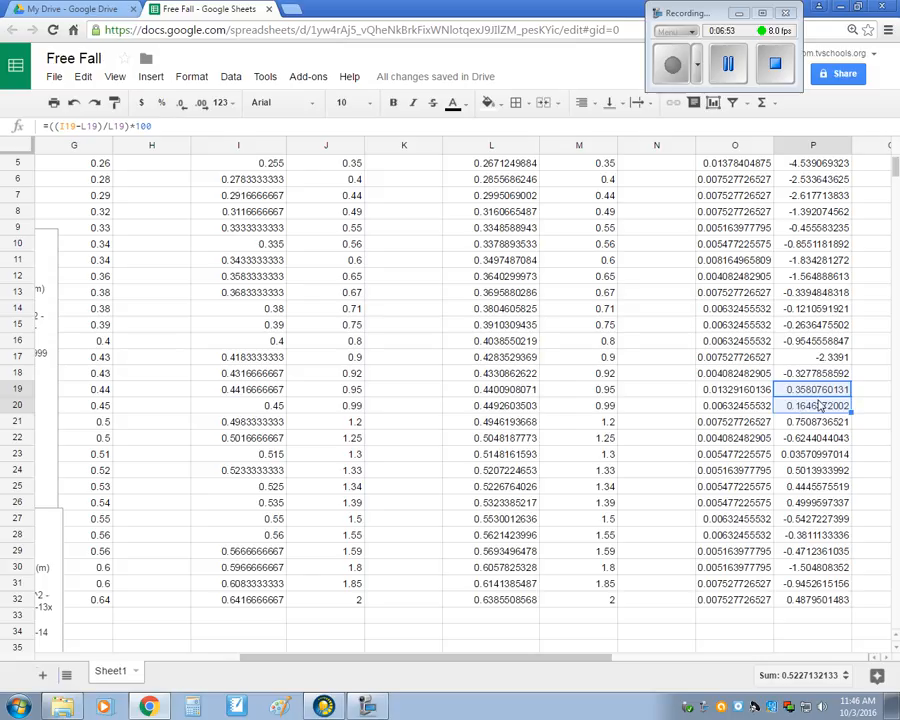
left_click(870, 391)
scroll(508, 500, "up", 2)
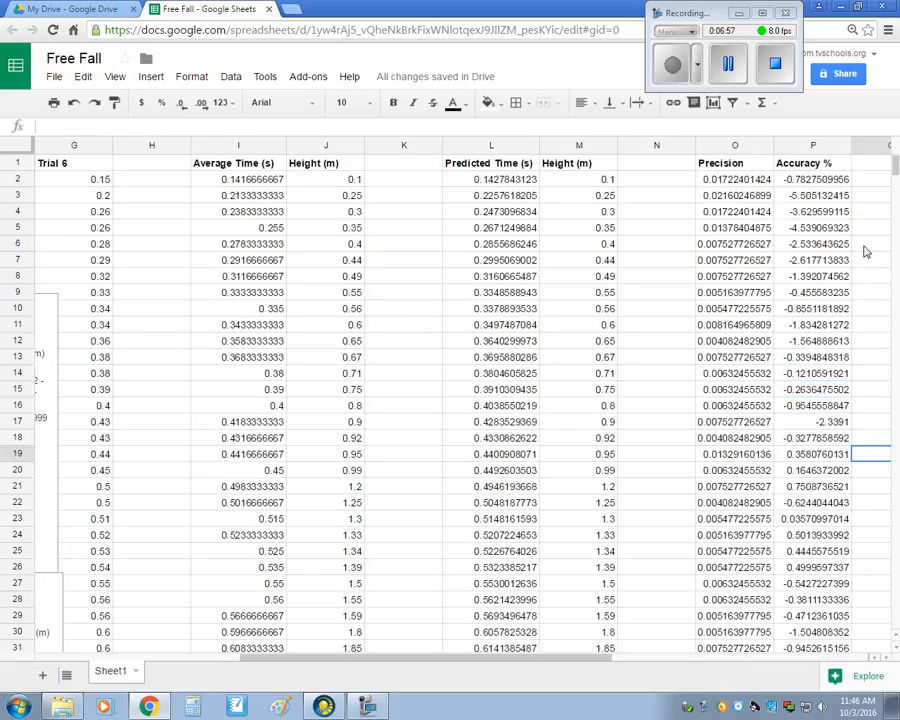
Step: Reposition the Experimental Data chart over columns B to G from row 9 and the Predicted Data chart below it from column C, row 28
left_click_drag(510, 650, 285, 663)
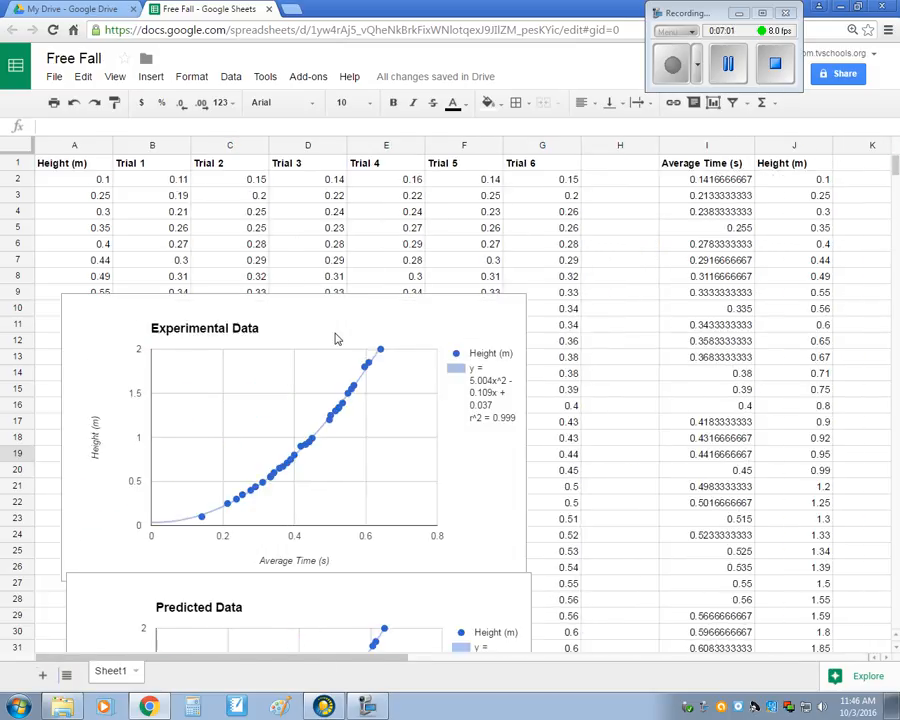
left_click(336, 338)
left_click_drag(480, 330, 575, 362)
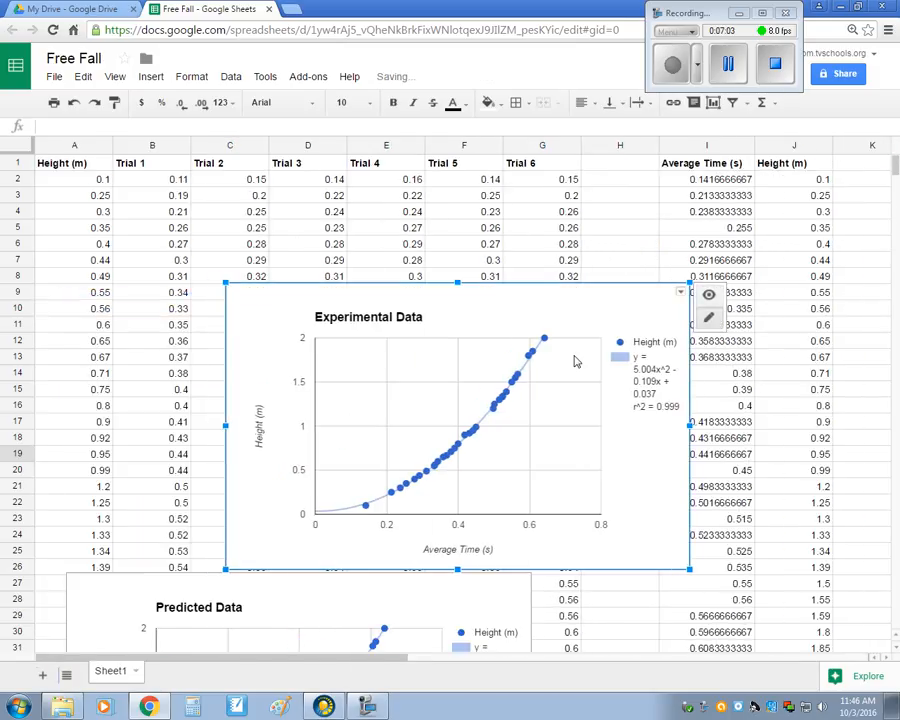
left_click(269, 598)
left_click_drag(269, 598, 415, 616)
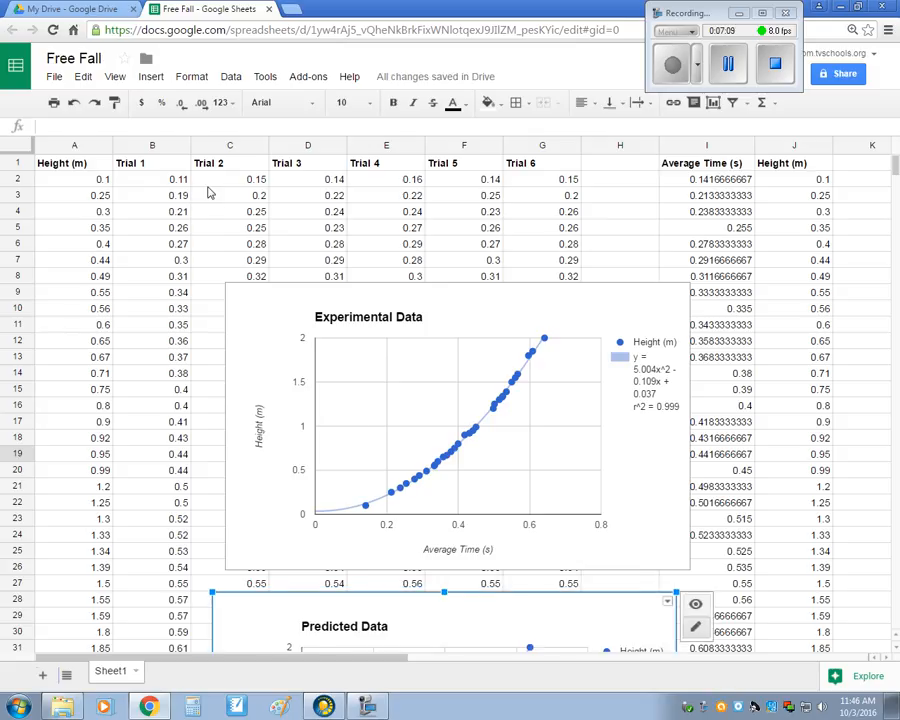
left_click(599, 305)
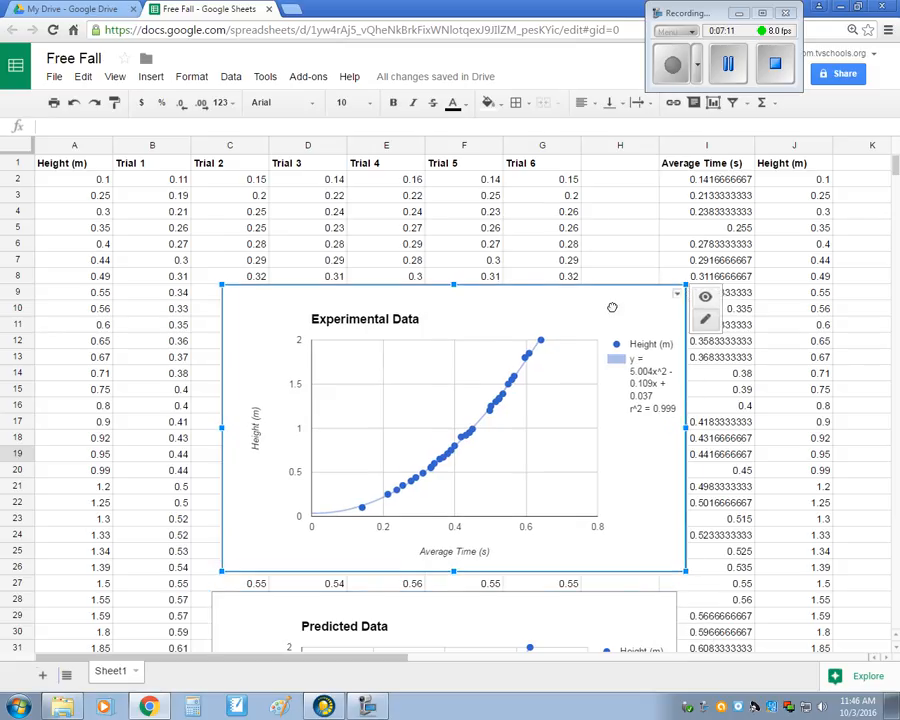
left_click_drag(599, 305, 483, 315)
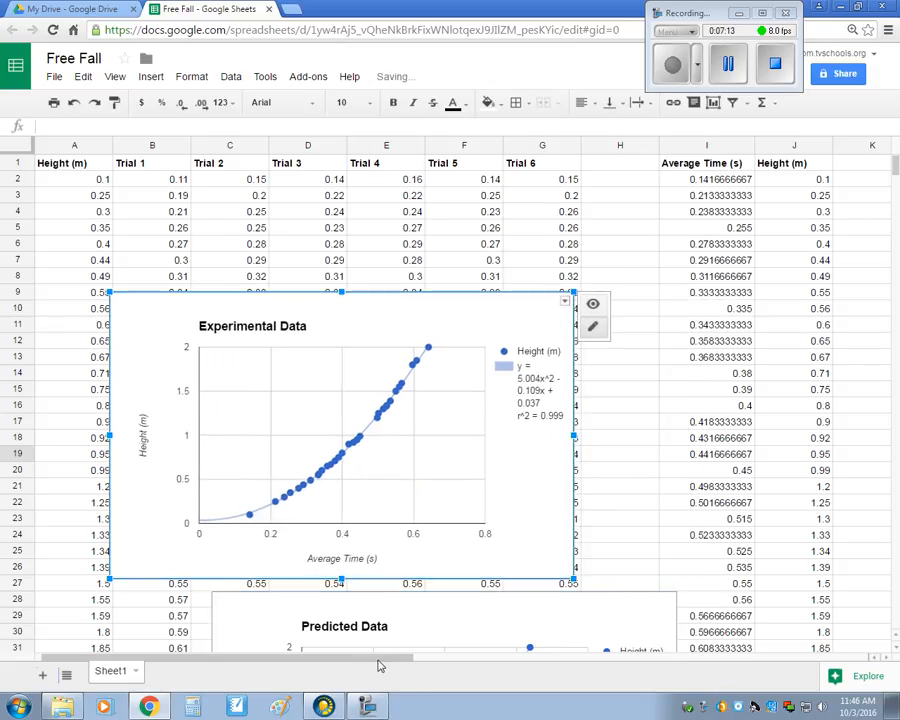
Step: Review the sheet from the trial data across the average and predicted times to the Precision and Accuracy % columns
left_click_drag(378, 660, 462, 664)
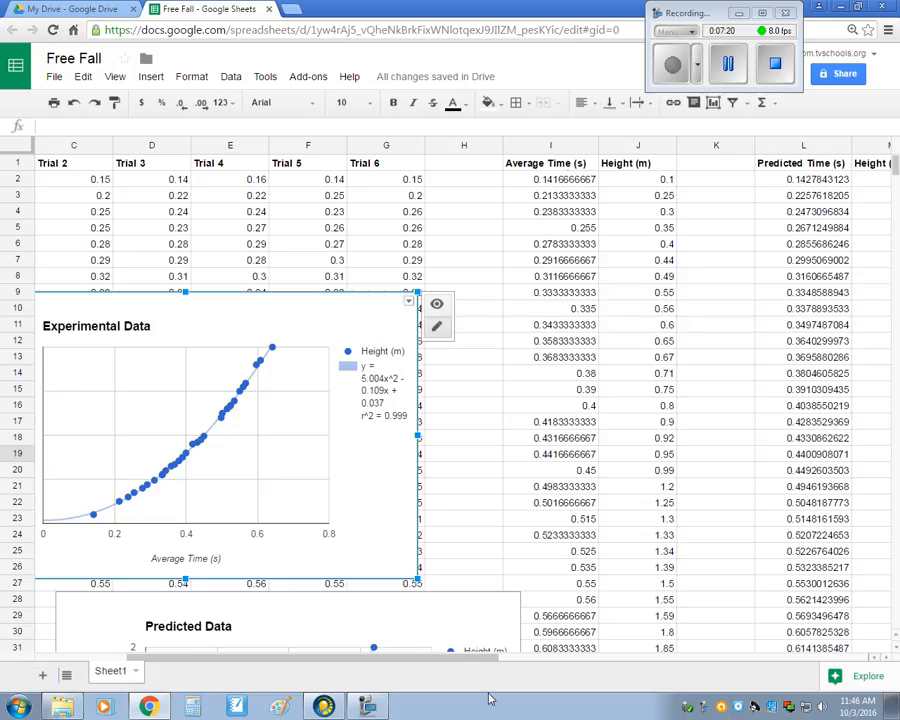
left_click_drag(468, 660, 575, 660)
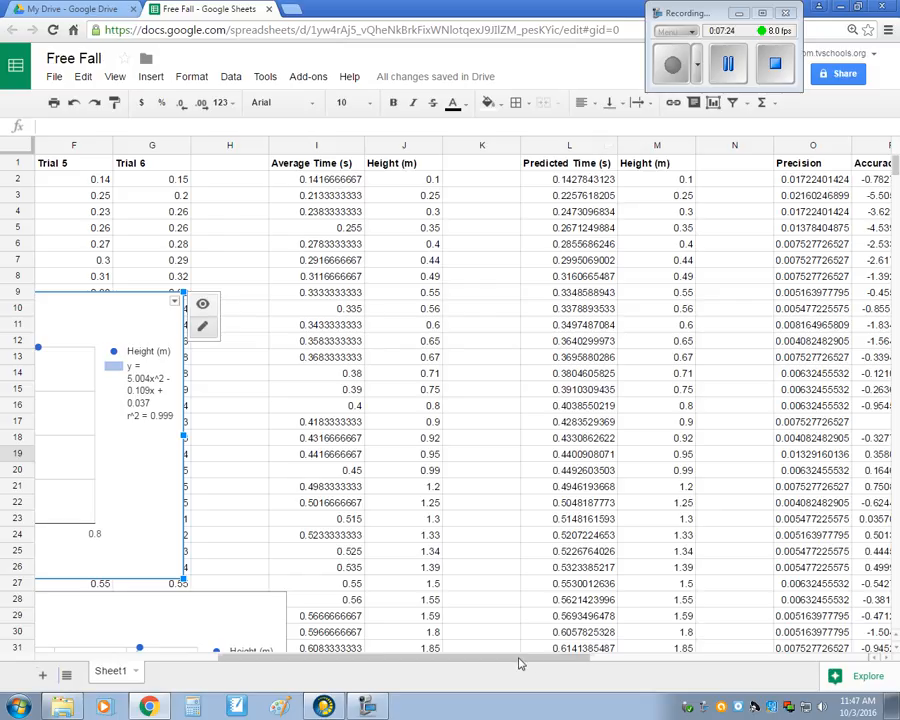
left_click_drag(519, 658, 600, 648)
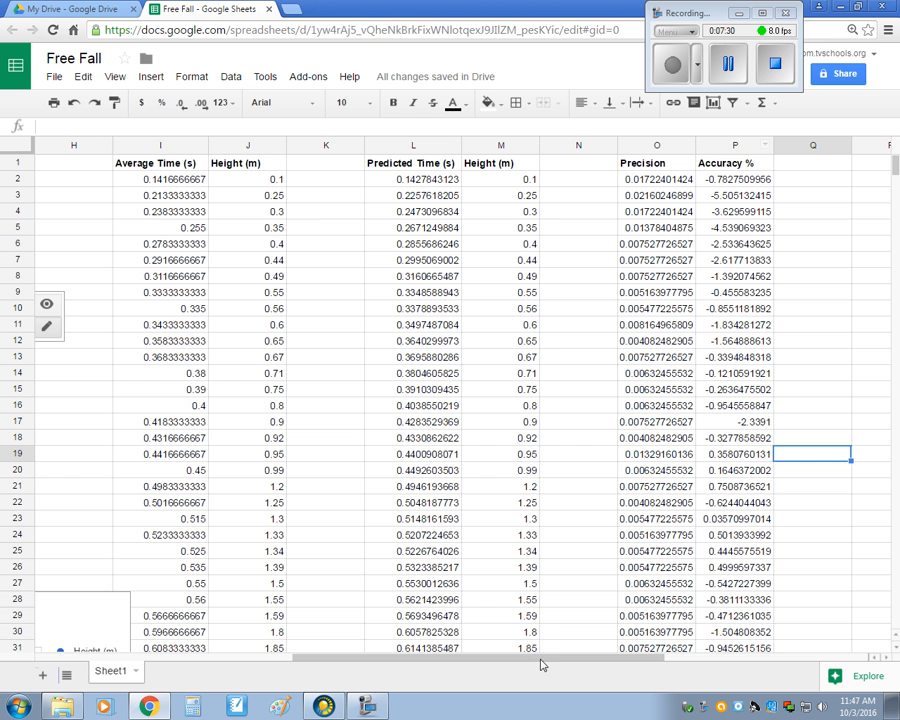
left_click_drag(548, 664, 257, 659)
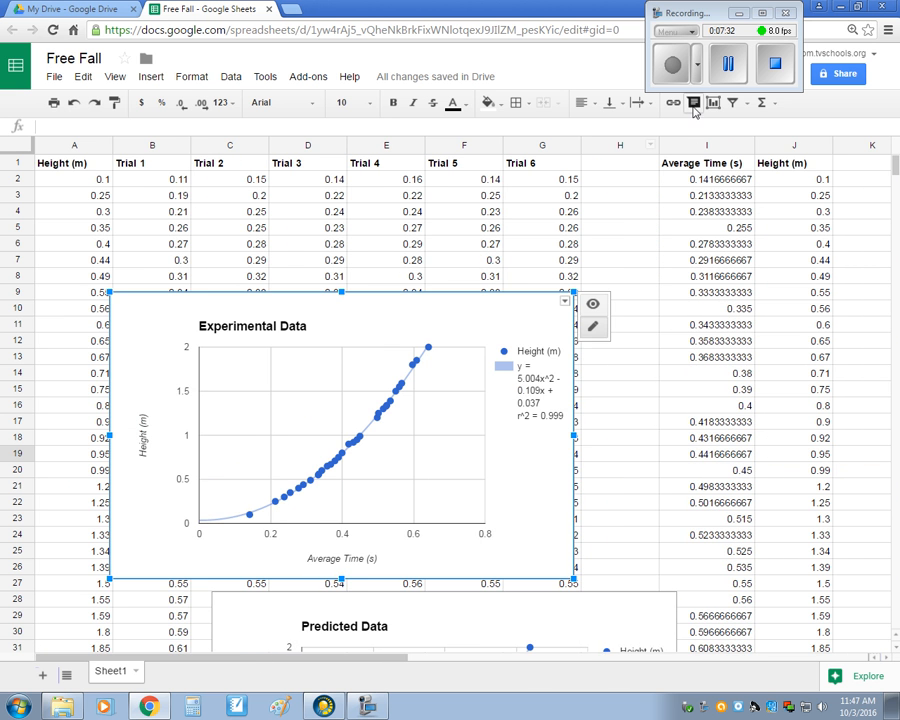